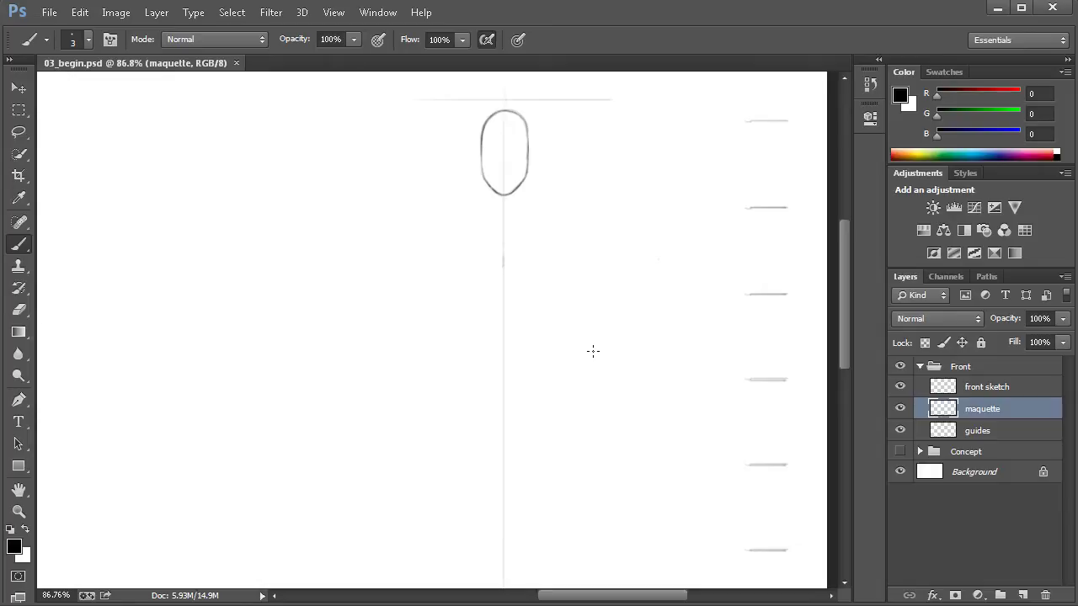
- Show the Concept group to examine the character's painted reference, and hide it again
click(900, 452)
drag(407, 424, 683, 429)
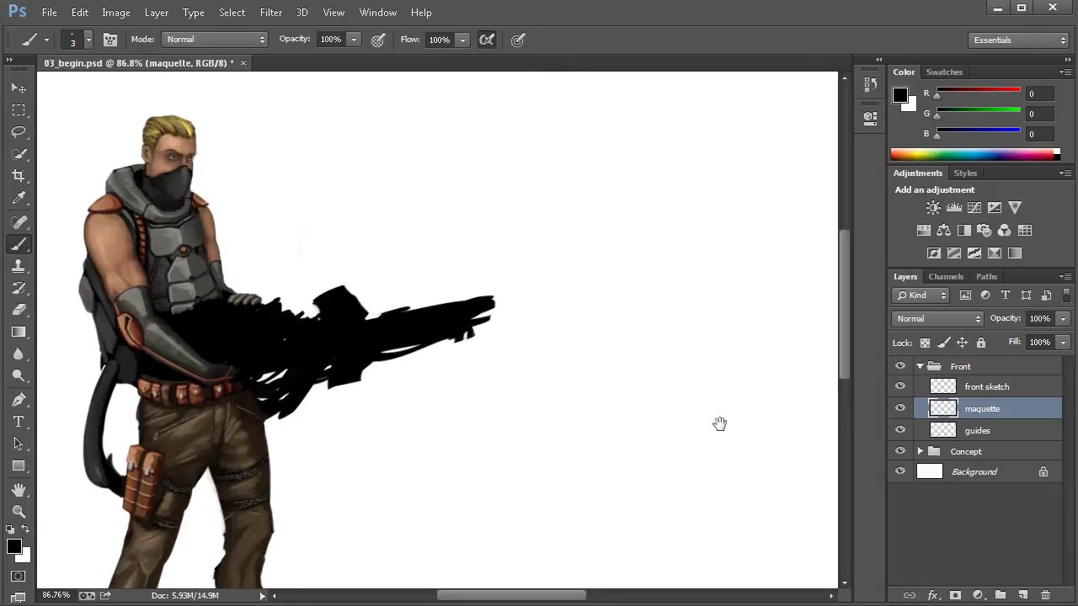
drag(719, 426, 314, 430)
mouse_move(649, 456)
mouse_down()
mouse_move(587, 474)
mouse_move(532, 430)
mouse_up()
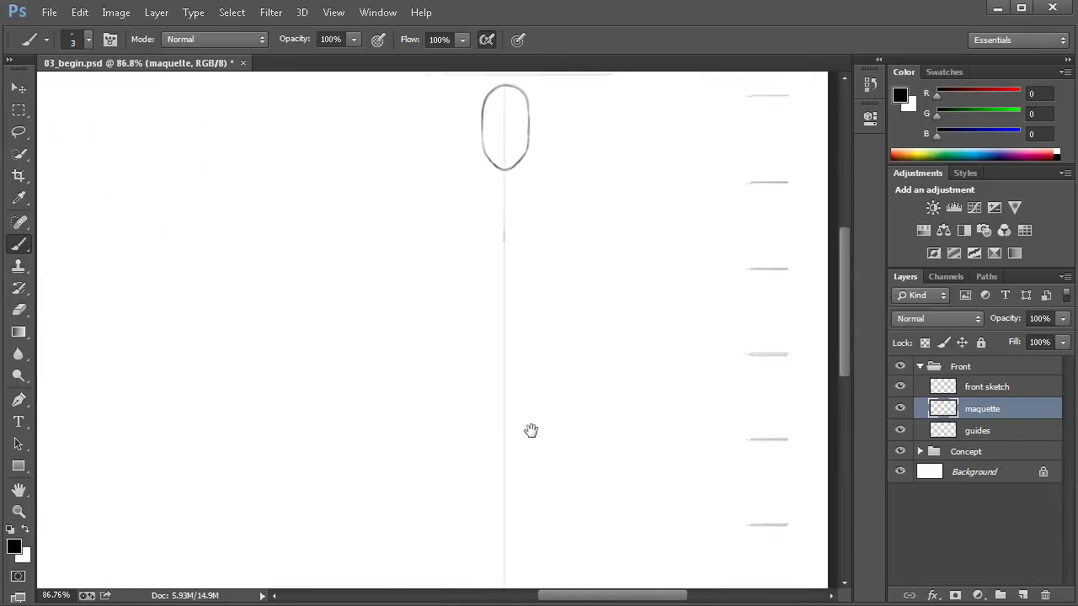
click(899, 452)
- Sketch two short neck lines under the head and a horizontal shoulder line just below the chin on the maquette layer
drag(618, 355, 599, 365)
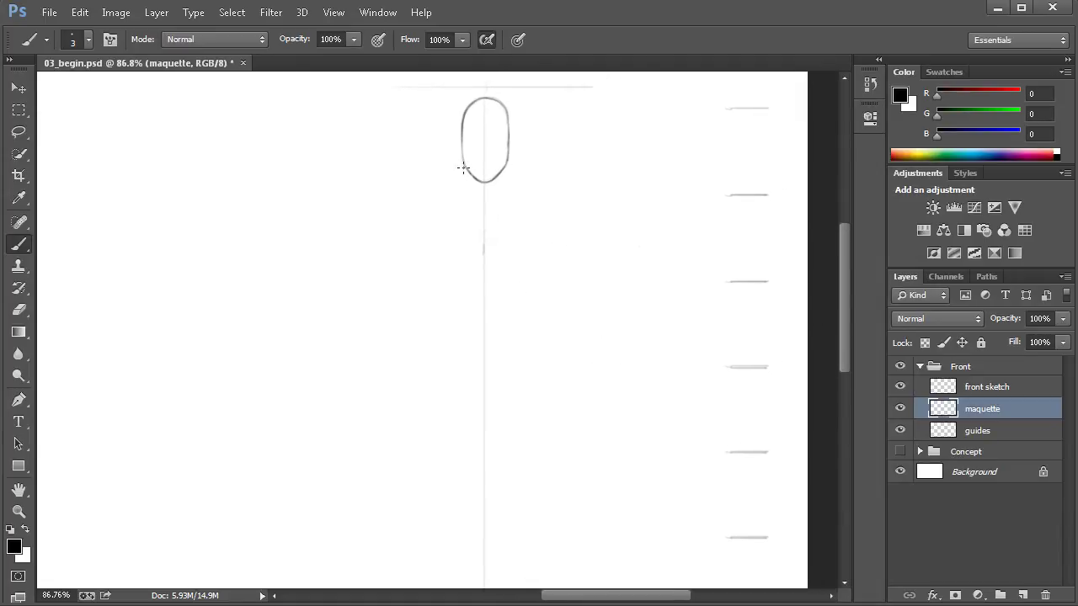
drag(508, 212, 515, 220)
drag(527, 262, 518, 299)
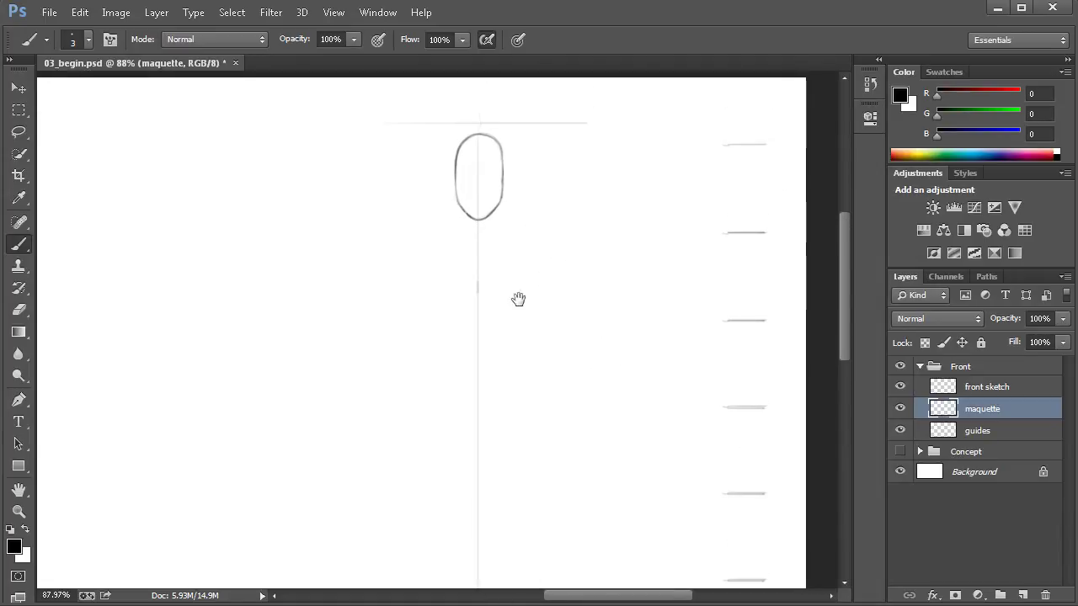
scroll(518, 299, up, 2)
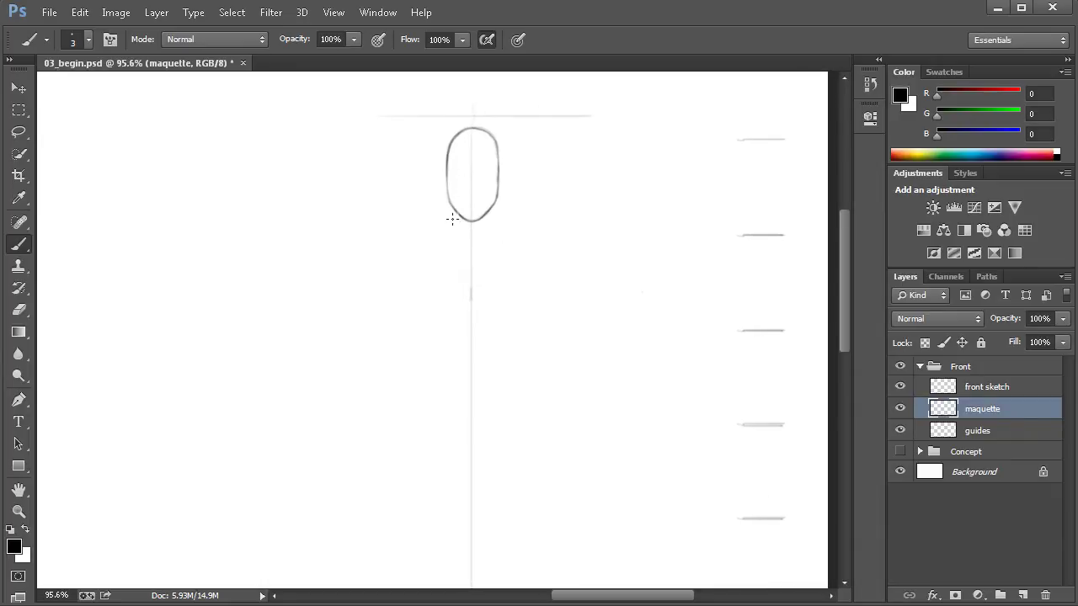
mouse_move(452, 219)
mouse_down()
mouse_move(455, 208)
mouse_move(453, 221)
mouse_move(495, 193)
mouse_up()
mouse_move(407, 238)
mouse_down()
mouse_move(508, 236)
mouse_move(562, 238)
mouse_up()
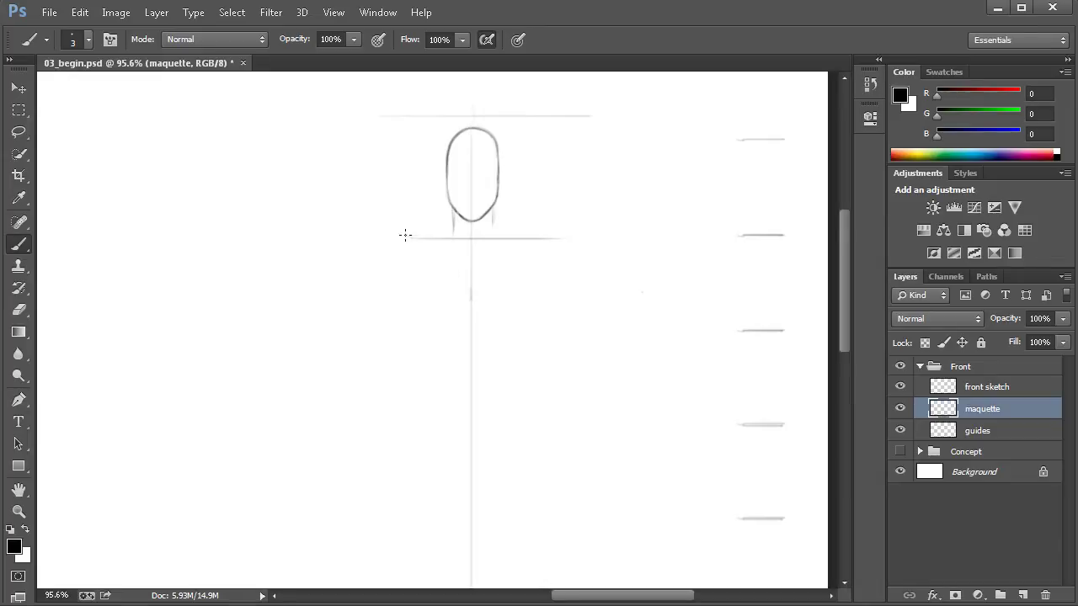
- Mark the top of the pelvis and the crotch with short horizontal strokes across the vertical centre line
drag(517, 428, 531, 375)
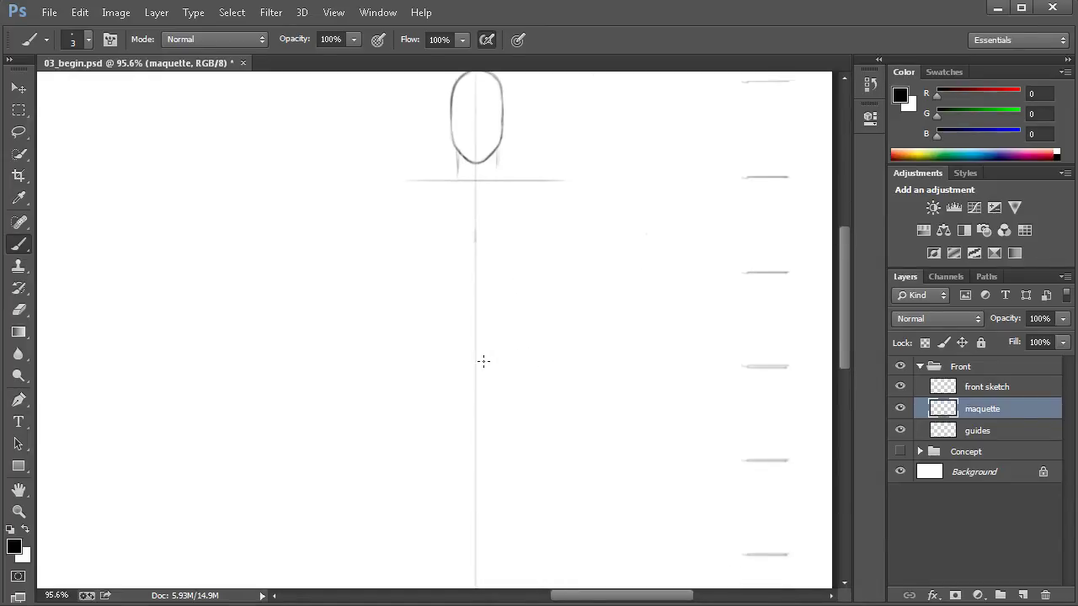
mouse_move(568, 455)
mouse_down()
mouse_move(571, 396)
mouse_move(552, 453)
mouse_move(555, 440)
mouse_up()
scroll(577, 402, down, 2)
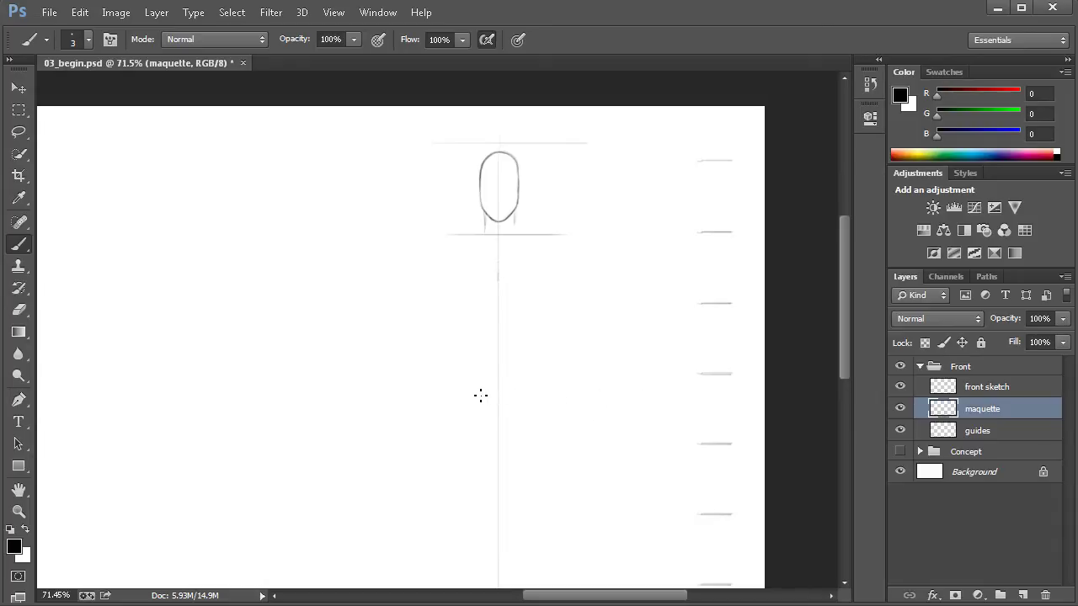
drag(477, 393, 523, 393)
mouse_move(580, 486)
mouse_down()
mouse_move(578, 431)
mouse_move(587, 464)
mouse_up()
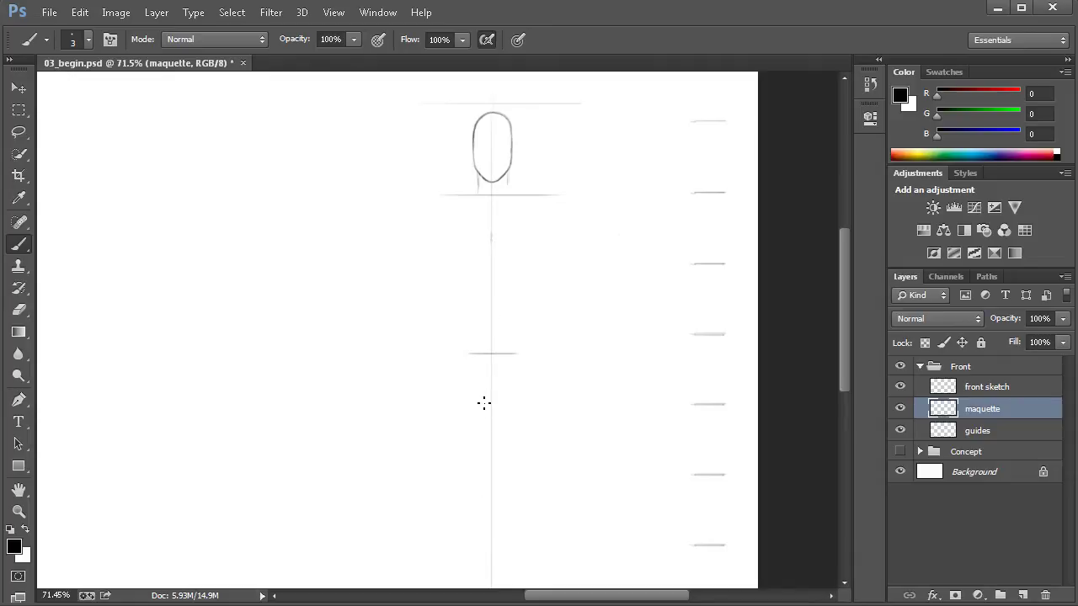
drag(504, 406, 484, 405)
mouse_move(497, 411)
mouse_down()
mouse_move(482, 413)
mouse_move(498, 410)
mouse_up()
- Sketch the rib cage with tapering sides below the shoulder line and an arched lower edge at the centre line
scroll(524, 447, down, 3)
drag(606, 495, 618, 558)
drag(564, 440, 556, 443)
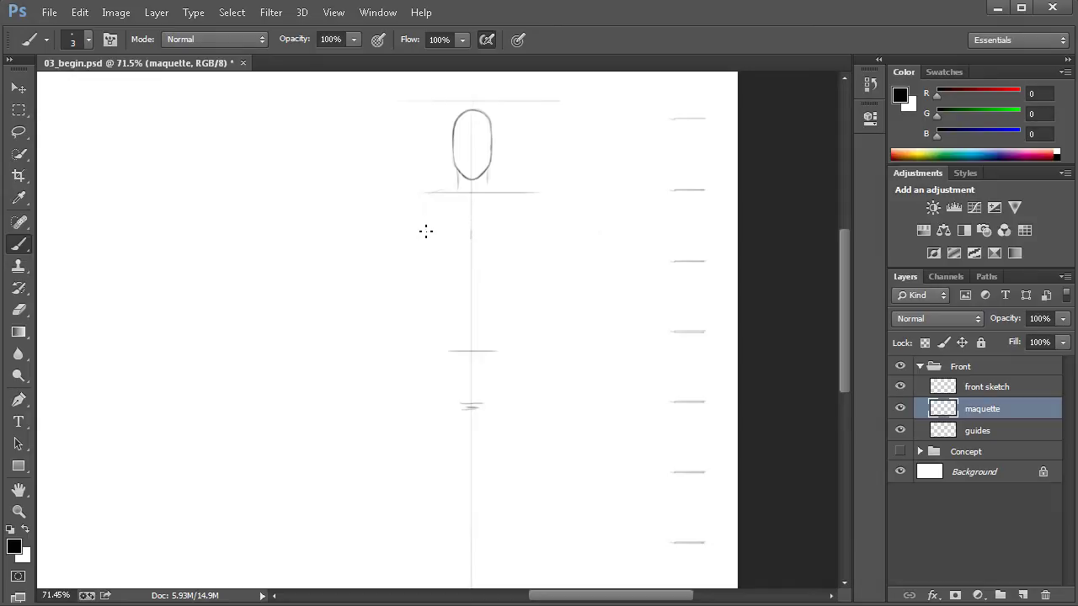
mouse_move(424, 250)
mouse_down()
mouse_move(444, 285)
mouse_move(474, 266)
mouse_up()
mouse_move(421, 244)
mouse_down()
mouse_move(460, 281)
mouse_move(477, 275)
mouse_up()
- Draw the left waist contour down from the rib cage and block in the pelvis tapering to the crotch mark
mouse_move(443, 285)
mouse_down()
mouse_move(429, 224)
mouse_move(455, 288)
mouse_move(432, 261)
mouse_move(461, 282)
mouse_move(444, 295)
mouse_move(456, 287)
mouse_move(432, 256)
mouse_move(441, 289)
mouse_move(435, 279)
mouse_move(430, 365)
mouse_up()
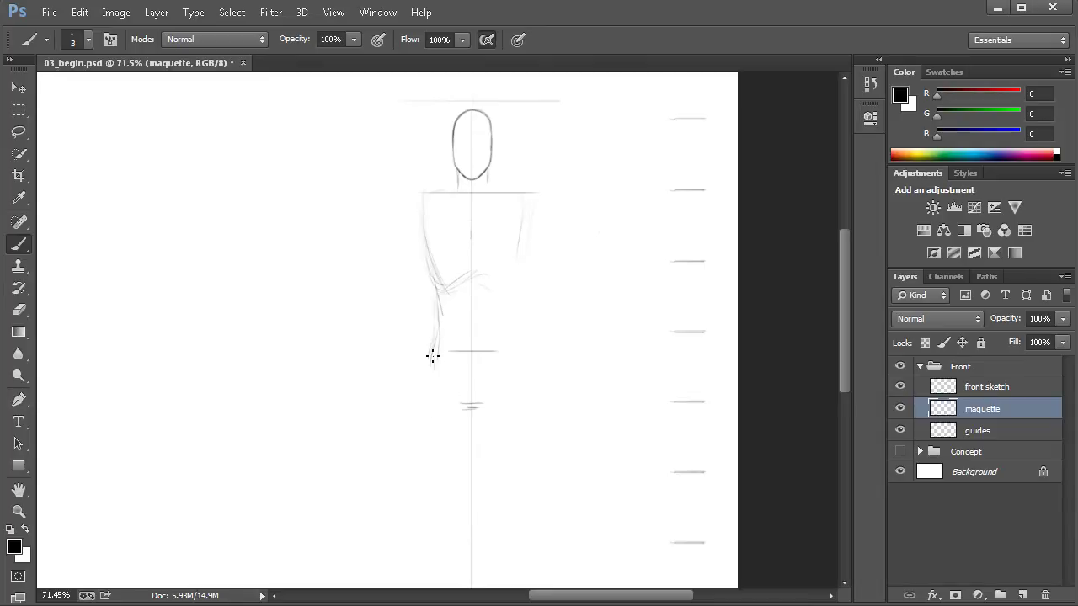
drag(444, 377, 455, 397)
mouse_move(510, 361)
mouse_down()
mouse_move(520, 369)
mouse_move(486, 411)
mouse_up()
- Sketch the left leg's line from the hip to the ground line with a small circle for the knee joint
drag(492, 465, 441, 338)
mouse_move(483, 374)
mouse_down()
mouse_move(469, 375)
mouse_move(472, 391)
mouse_up()
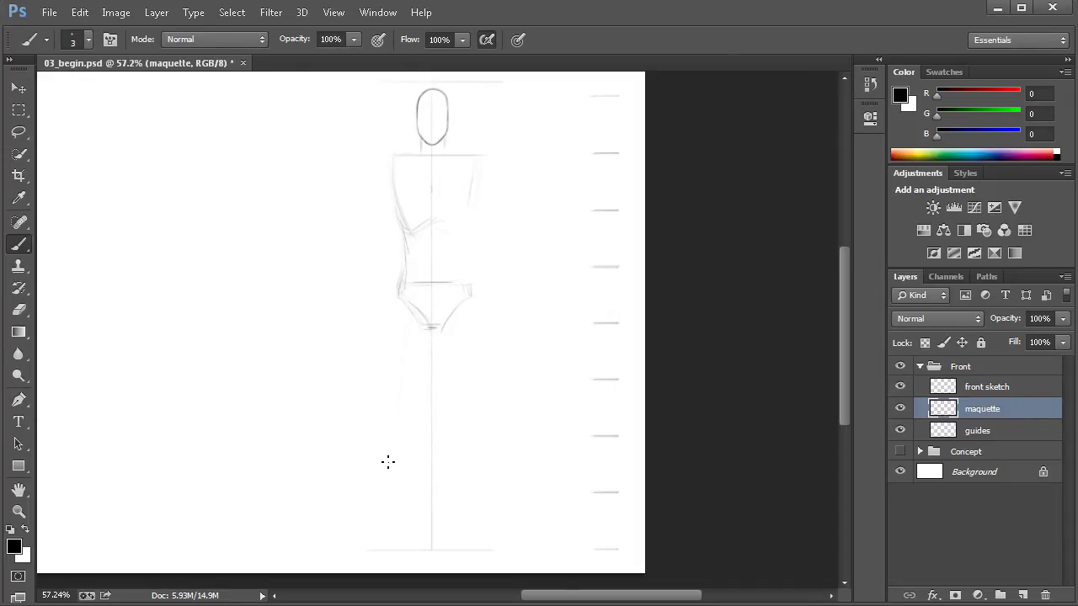
click(393, 412)
- Lasso the left leg and rotate it with Free Transform around the hip so the foot sits closer to the centre line, and deselect
key(l)
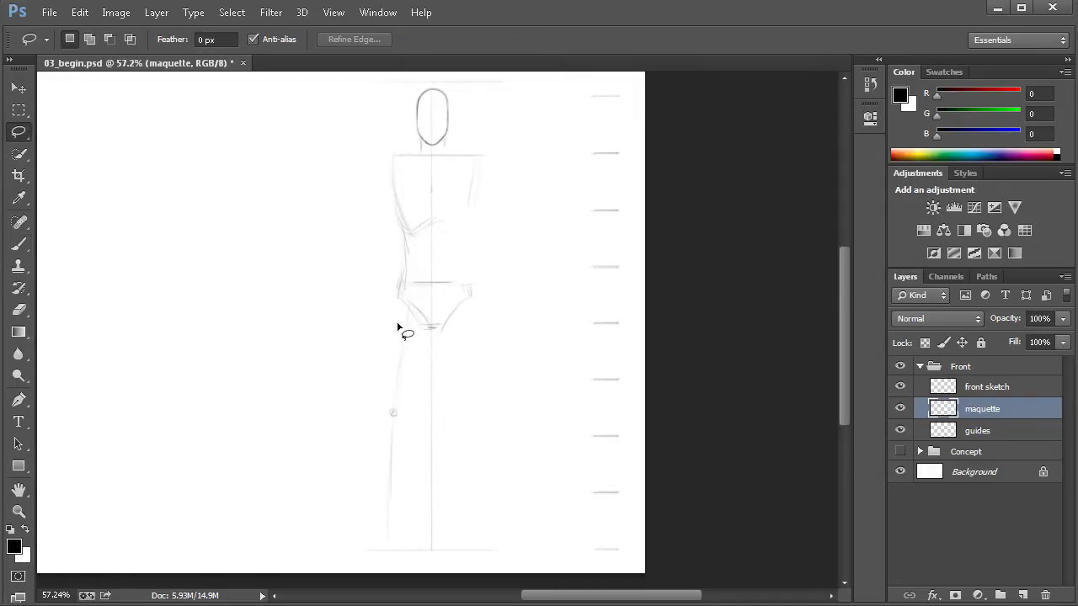
mouse_move(416, 320)
mouse_down()
mouse_move(390, 366)
mouse_move(376, 464)
mouse_move(384, 542)
mouse_move(405, 520)
mouse_move(411, 316)
mouse_up()
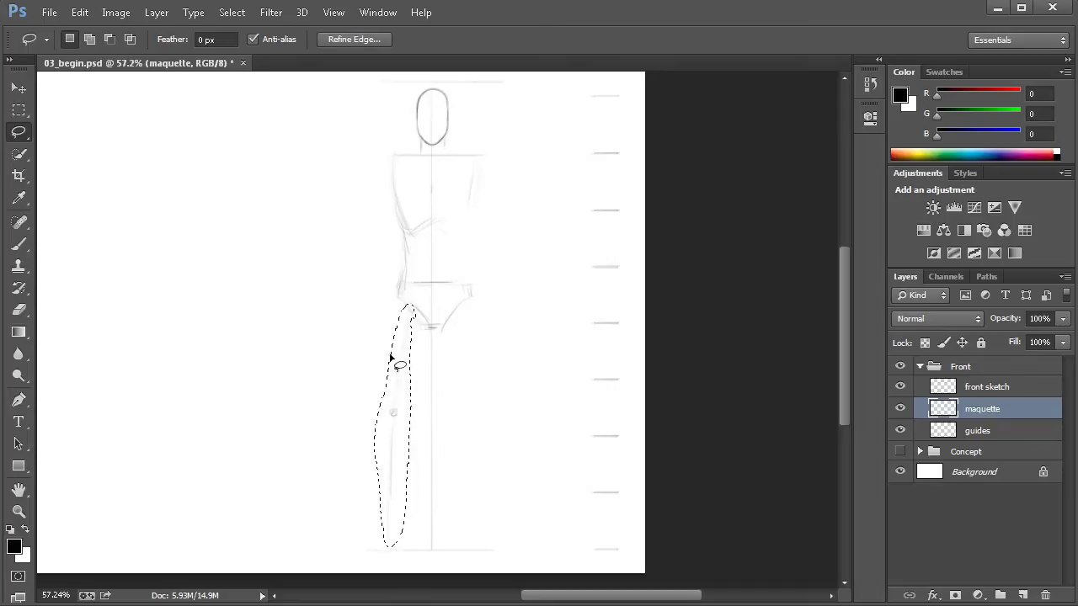
scroll(423, 387, up, 5)
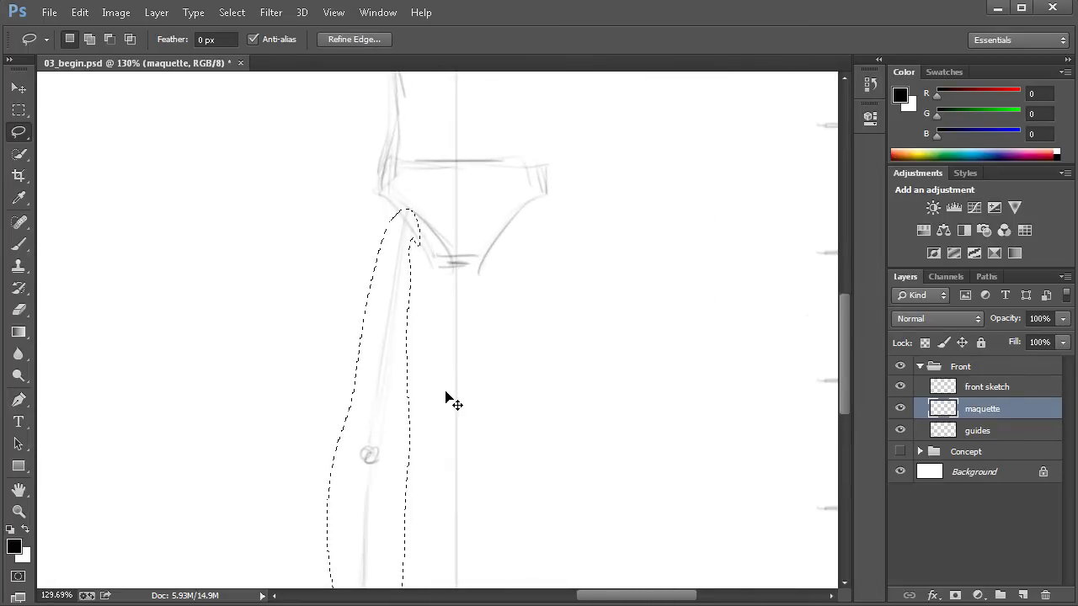
key(ctrl+t)
drag(374, 486, 407, 226)
drag(504, 468, 479, 403)
drag(495, 443, 490, 350)
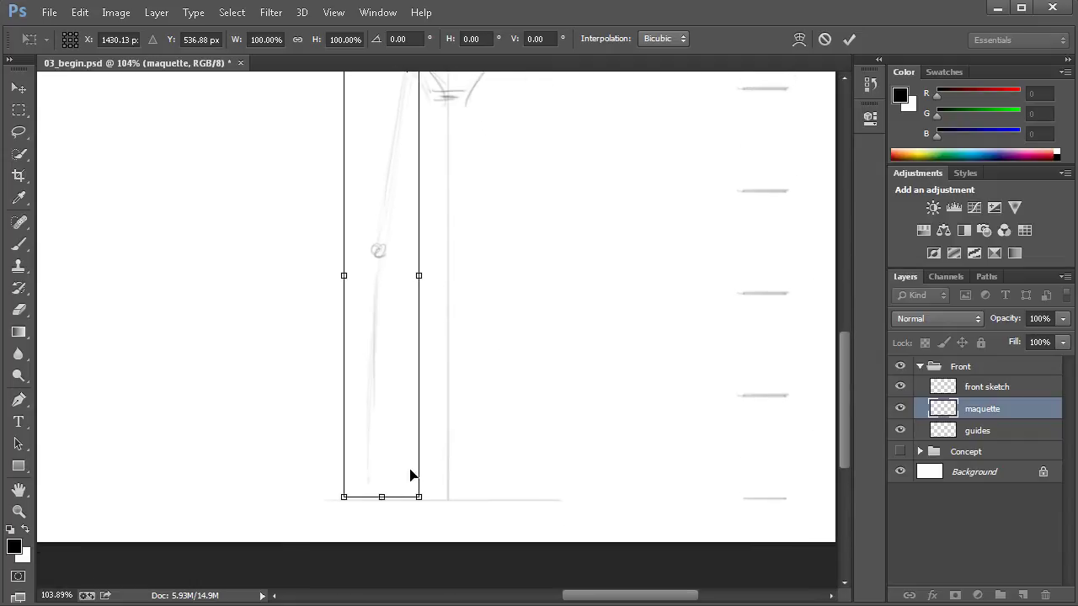
drag(430, 512, 447, 504)
key(Return)
key(l)
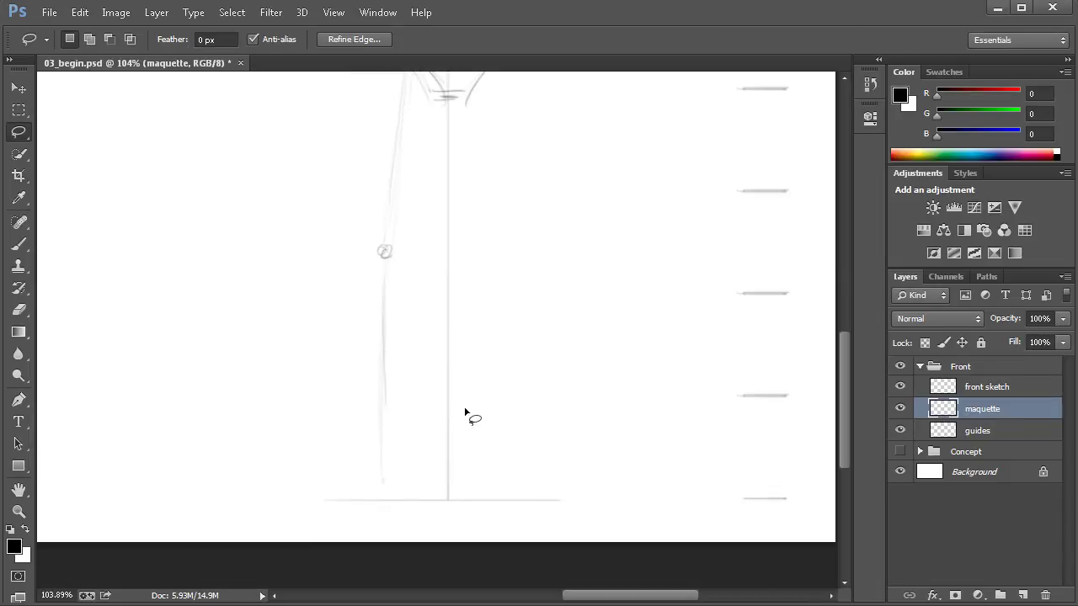
drag(489, 333, 478, 420)
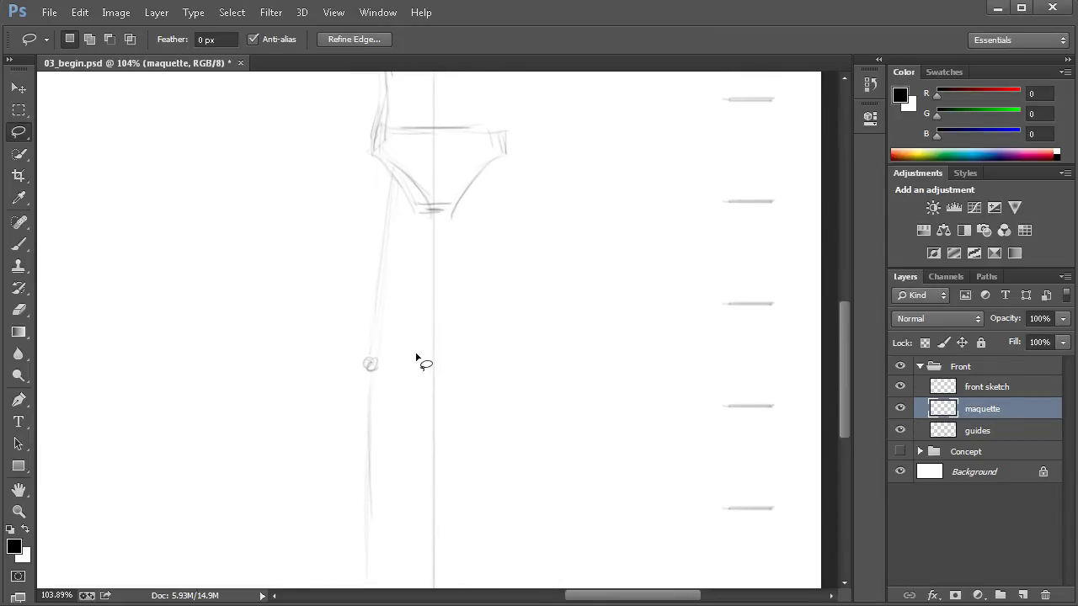
key(ctrl+d)
- Draw the left arm's guide lines with the Brush, with circles for the shoulder and elbow joints and a forearm line angled outward
drag(464, 344, 475, 425)
key(b)
alt+click(481, 424)
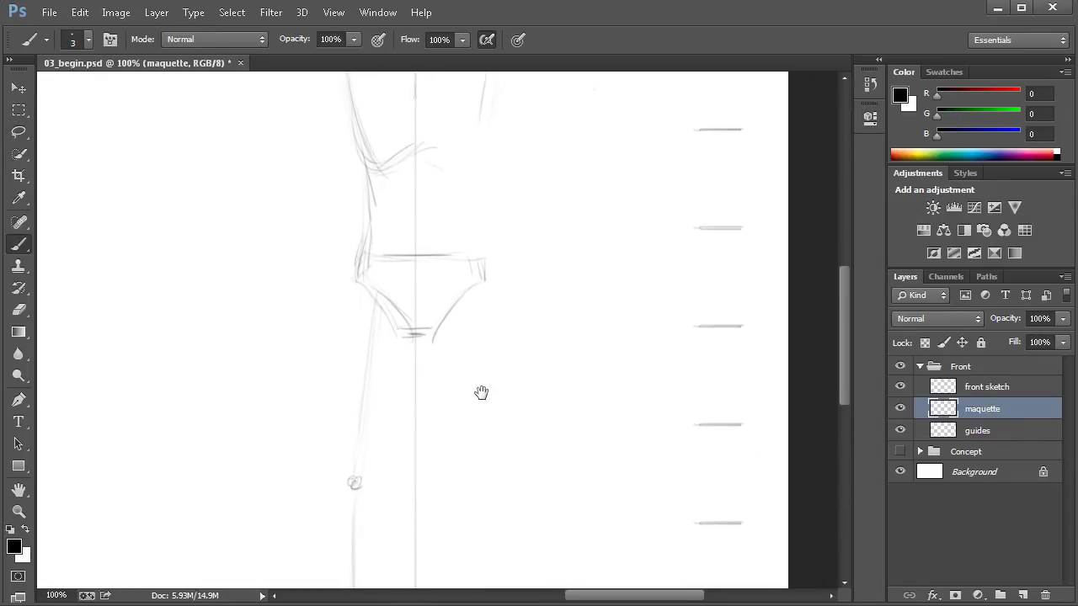
drag(477, 362, 482, 486)
drag(484, 418, 500, 417)
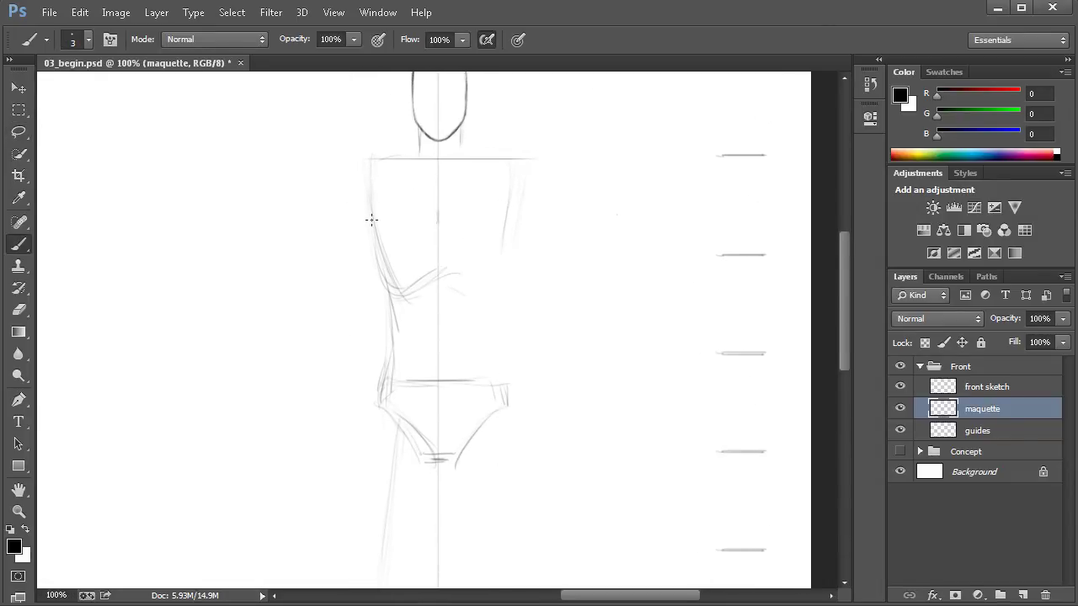
mouse_move(374, 157)
mouse_down()
mouse_move(363, 166)
mouse_move(381, 165)
mouse_move(371, 172)
mouse_up()
key(ctrl+z)
drag(361, 184, 321, 298)
drag(317, 291, 320, 300)
drag(362, 405, 372, 359)
drag(324, 261, 305, 296)
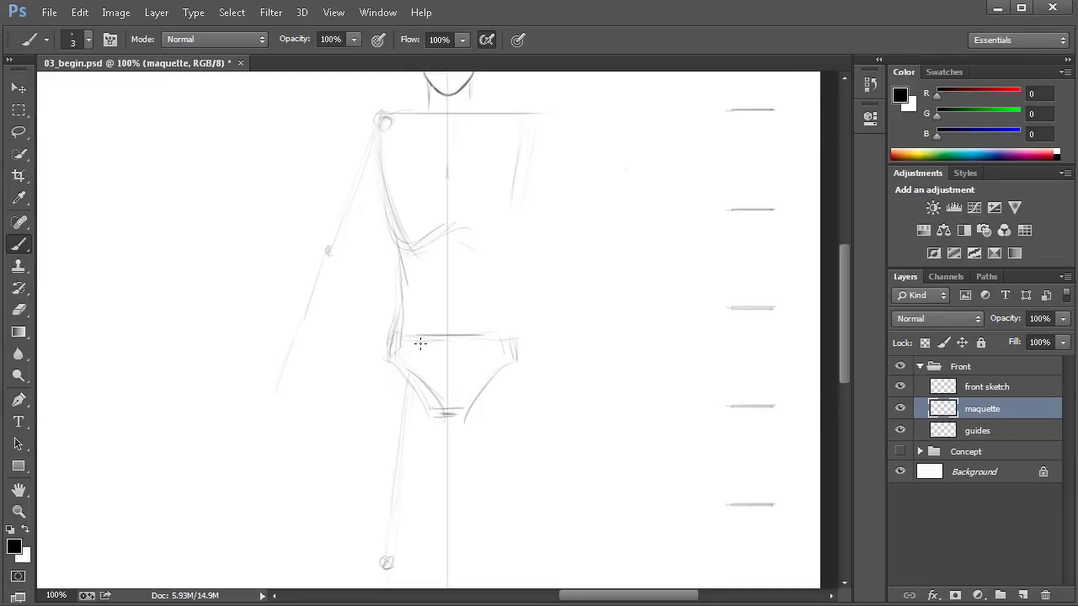
- Sketch a simple hand with fingers at the end of the left forearm line and connect it at the wrist
mouse_move(282, 372)
mouse_down()
mouse_move(259, 407)
mouse_move(261, 461)
mouse_move(281, 432)
mouse_up()
mouse_move(294, 390)
mouse_down()
mouse_move(289, 423)
mouse_move(290, 357)
mouse_move(275, 380)
mouse_move(288, 400)
mouse_move(284, 380)
mouse_move(257, 424)
mouse_up()
drag(272, 380, 263, 455)
drag(281, 377, 297, 338)
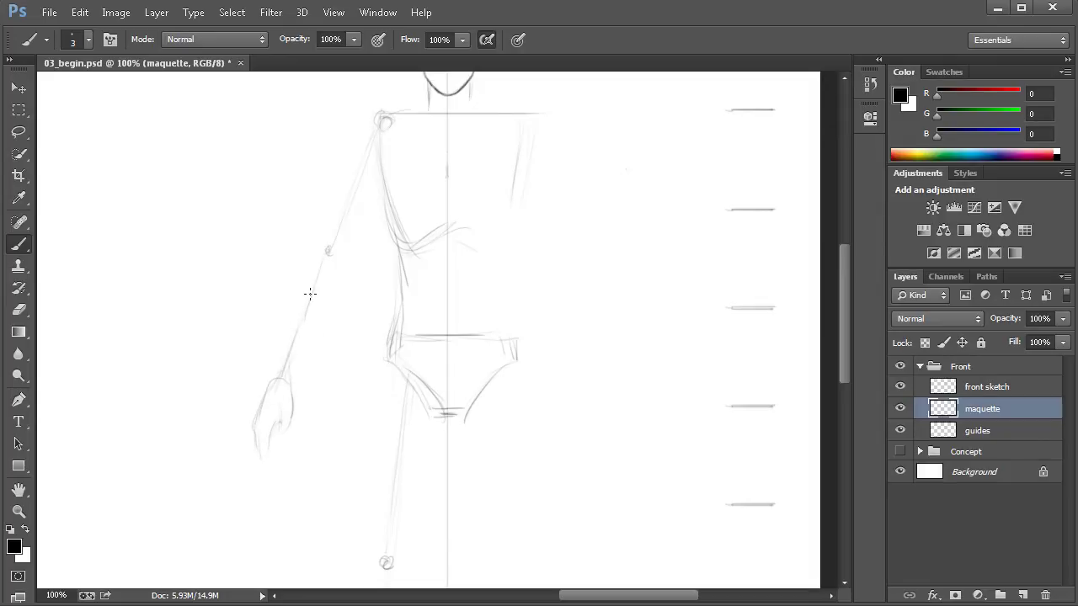
- Outline the slope from neck to left shoulder, the rounded deltoid and both sides of the upper arm to the elbow
drag(528, 410, 478, 387)
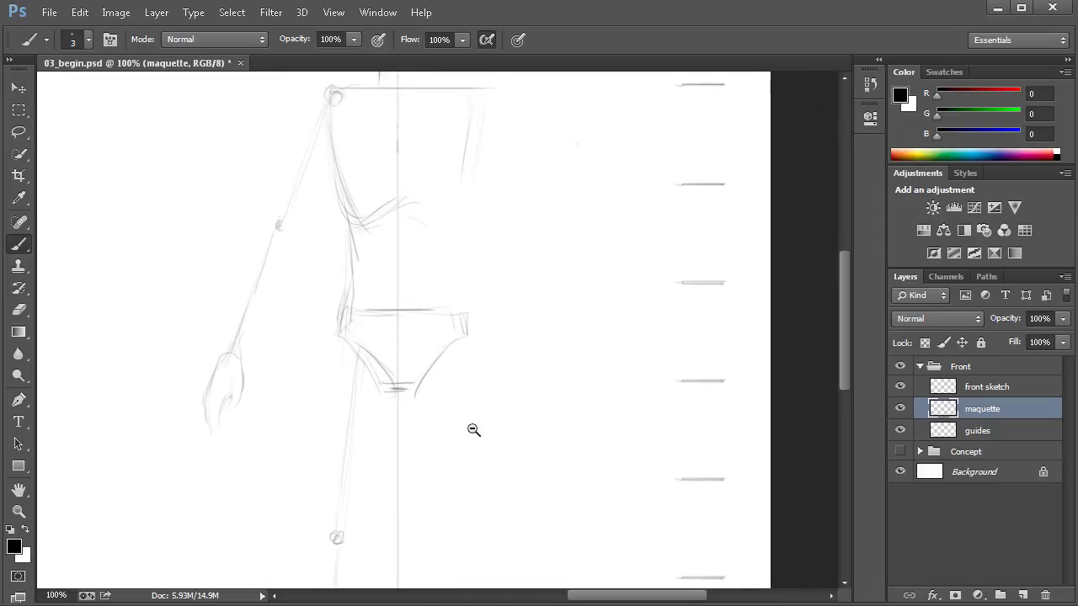
alt+click(476, 430)
mouse_move(497, 443)
mouse_down()
mouse_move(460, 354)
mouse_move(471, 368)
mouse_move(462, 445)
mouse_up()
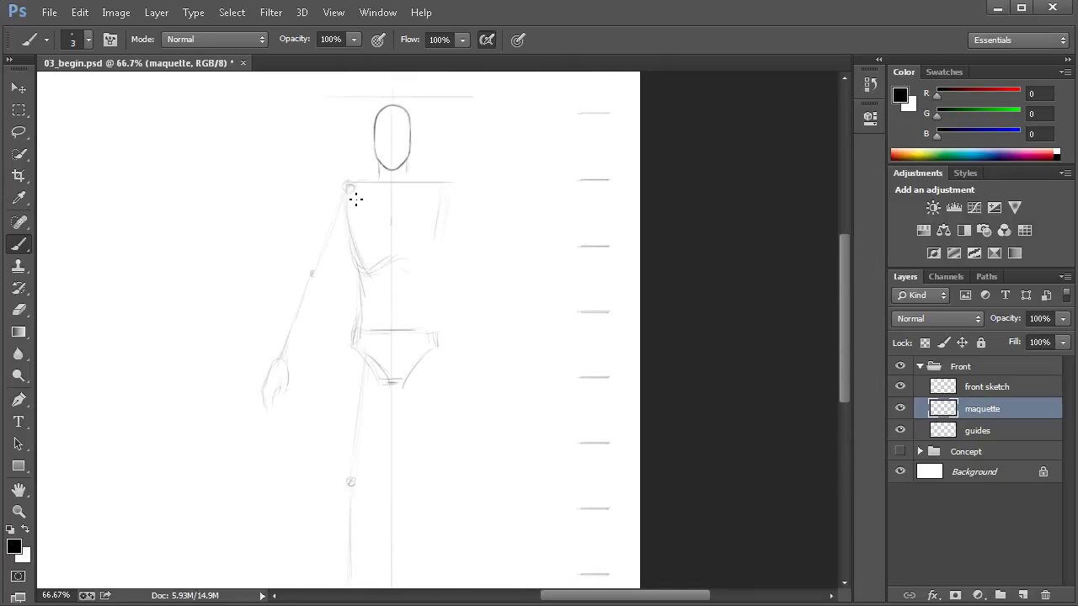
drag(414, 315, 417, 346)
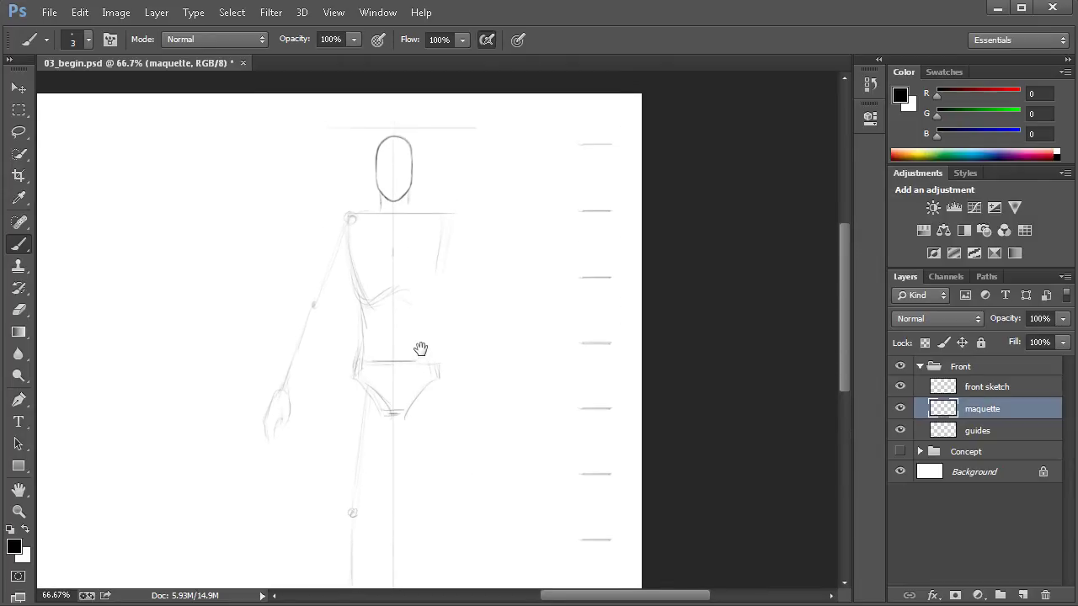
ctrl+click(389, 249)
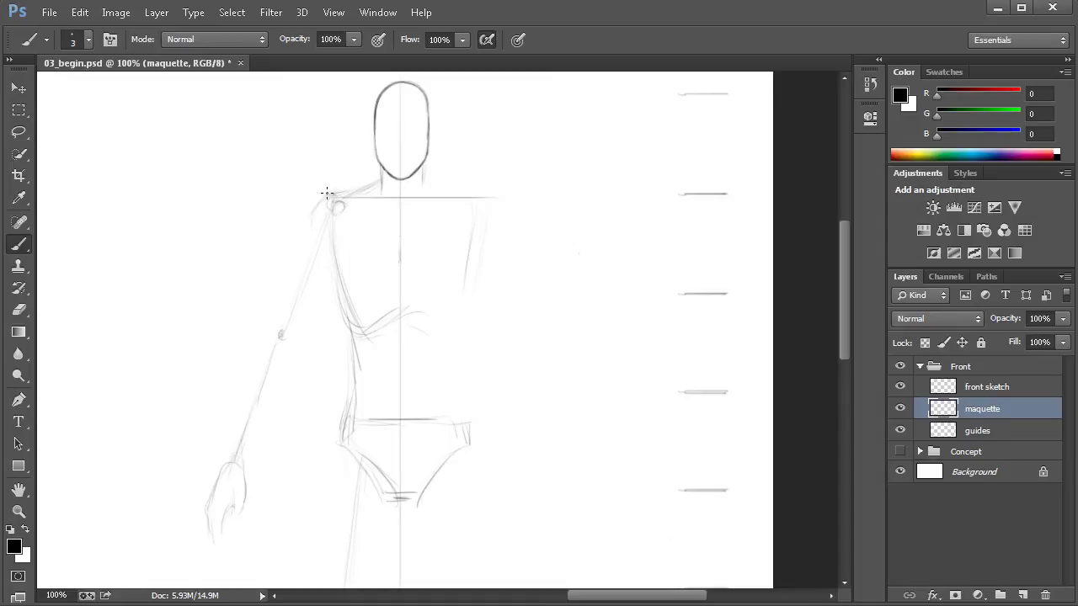
drag(330, 190, 312, 212)
drag(311, 226, 282, 285)
mouse_move(303, 228)
mouse_down()
mouse_move(277, 318)
mouse_move(281, 285)
mouse_move(278, 325)
mouse_up()
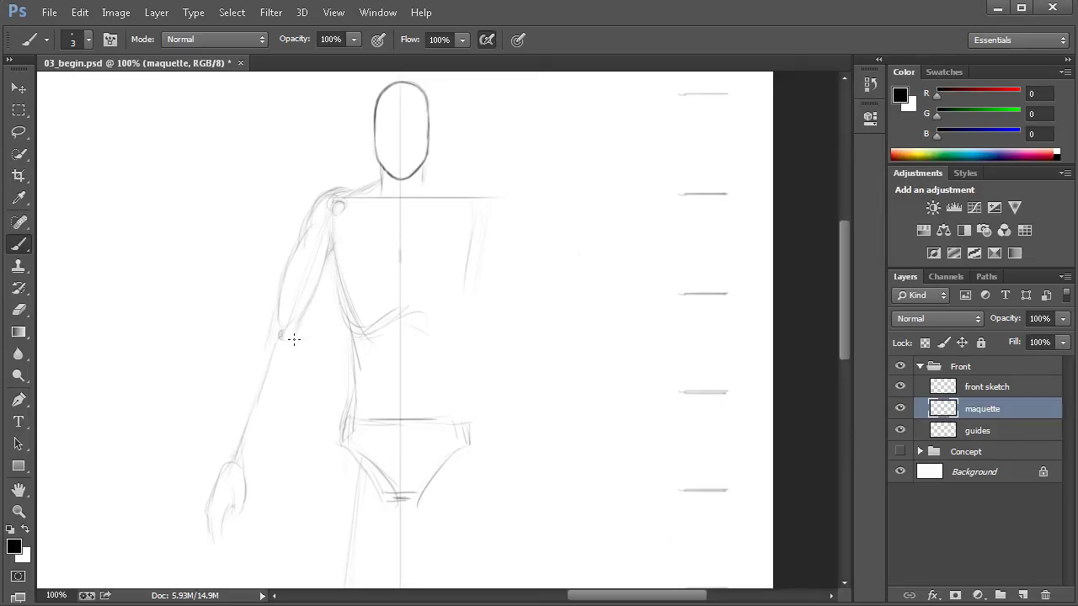
mouse_move(329, 244)
mouse_down()
mouse_move(303, 314)
mouse_move(322, 279)
mouse_move(294, 315)
mouse_move(295, 244)
mouse_move(272, 330)
mouse_up()
- Draw both contours of the left forearm from elbow to wrist, cleaning up the outer line with the Eraser
mouse_move(255, 343)
mouse_down()
mouse_move(274, 322)
mouse_move(250, 358)
mouse_up()
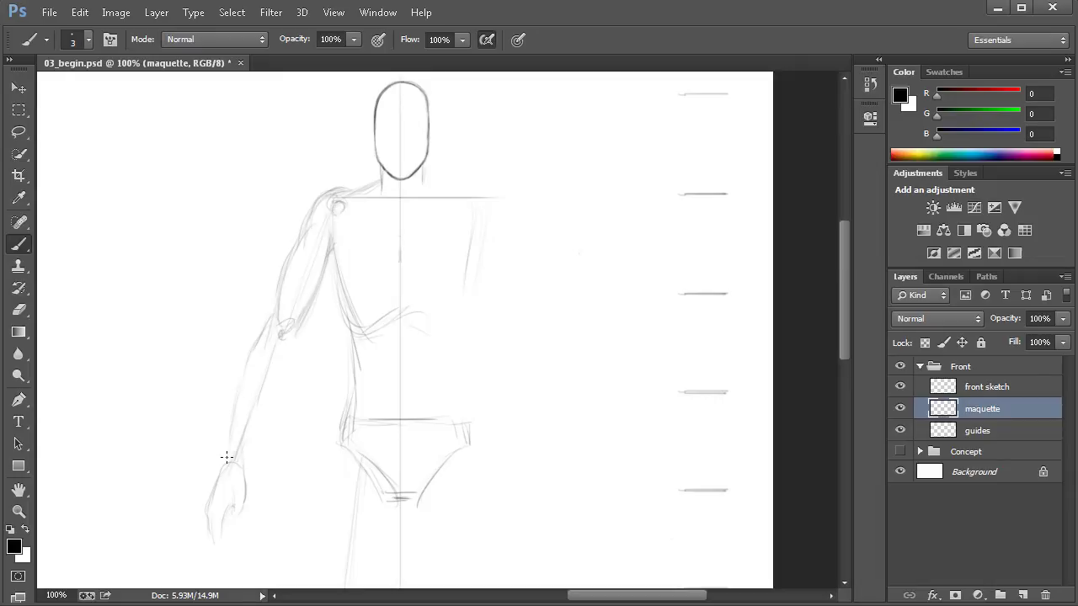
key(e)
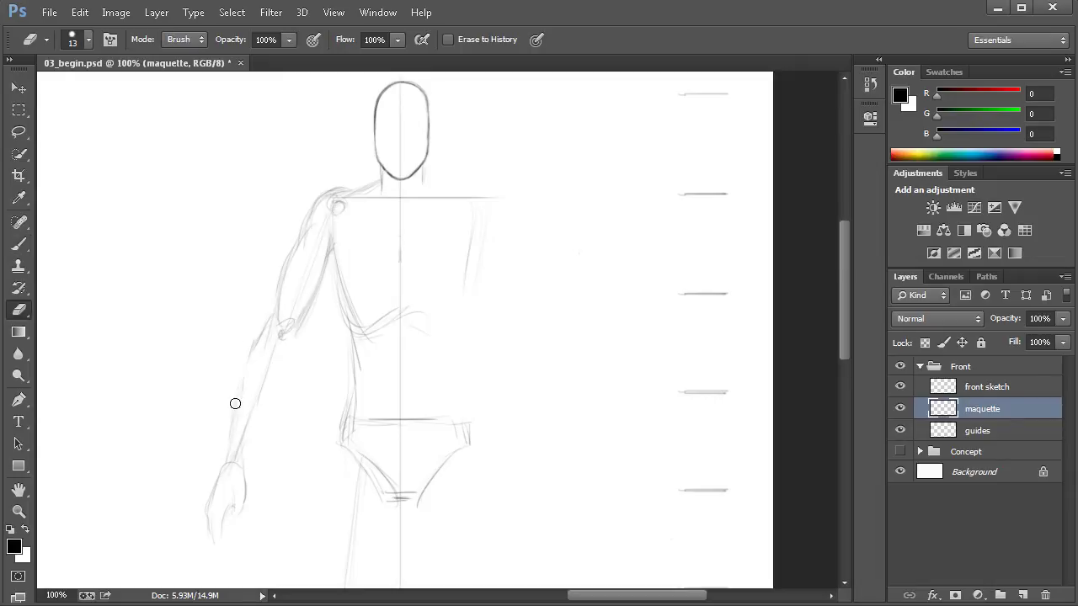
key(b)
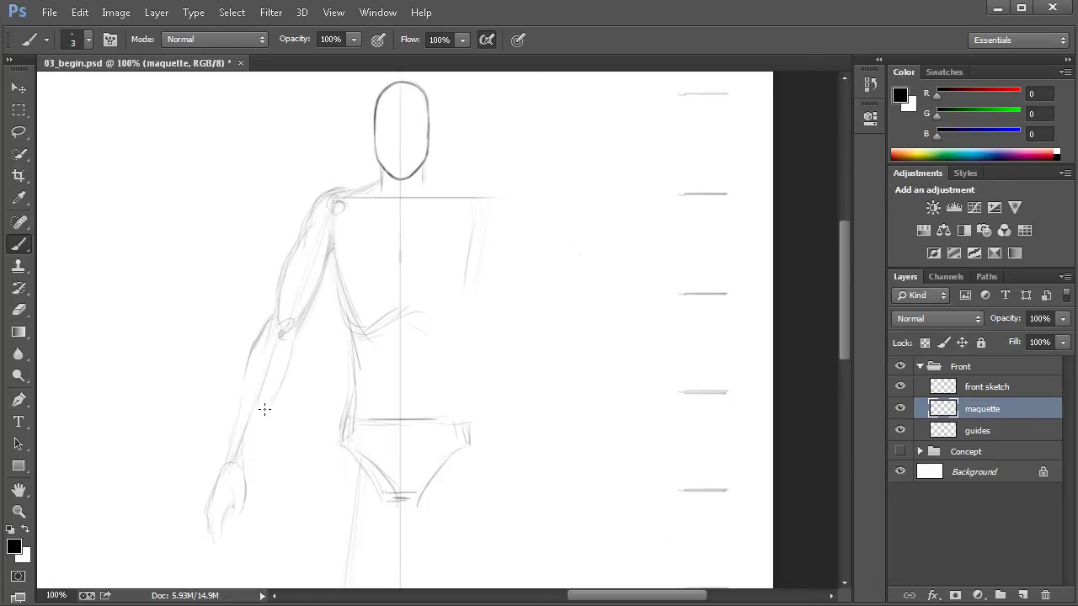
drag(279, 387, 242, 476)
drag(277, 386, 322, 263)
- Reinforce the left torso contour from the armpit along the rib cage and waist to the hip
mouse_move(336, 265)
mouse_down()
mouse_move(356, 348)
mouse_move(333, 255)
mouse_move(363, 340)
mouse_move(349, 335)
mouse_move(351, 416)
mouse_up()
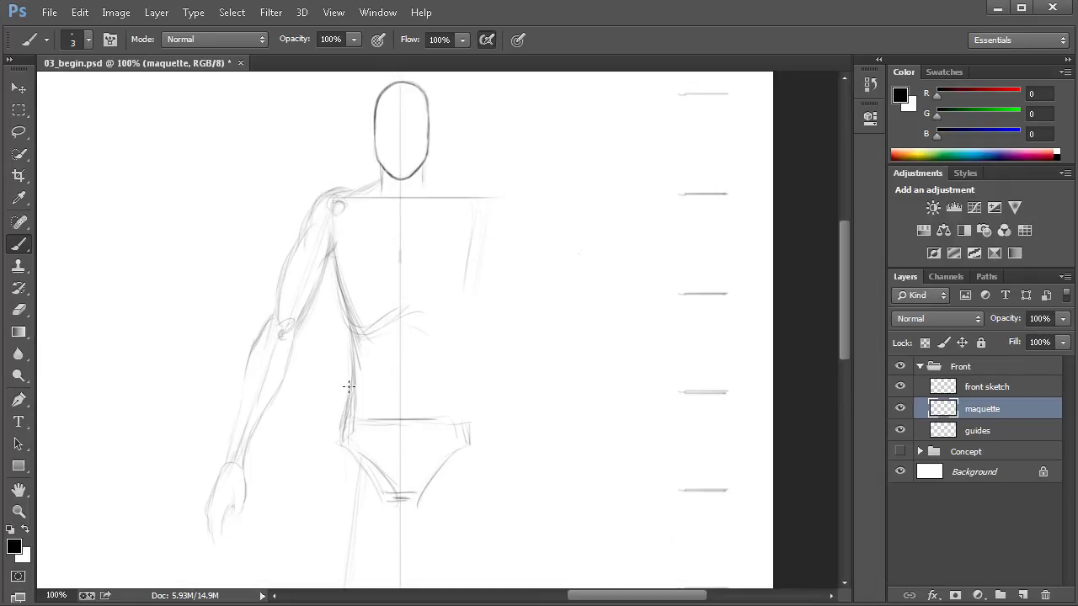
drag(349, 386, 345, 440)
drag(445, 471, 447, 447)
alt+click(452, 443)
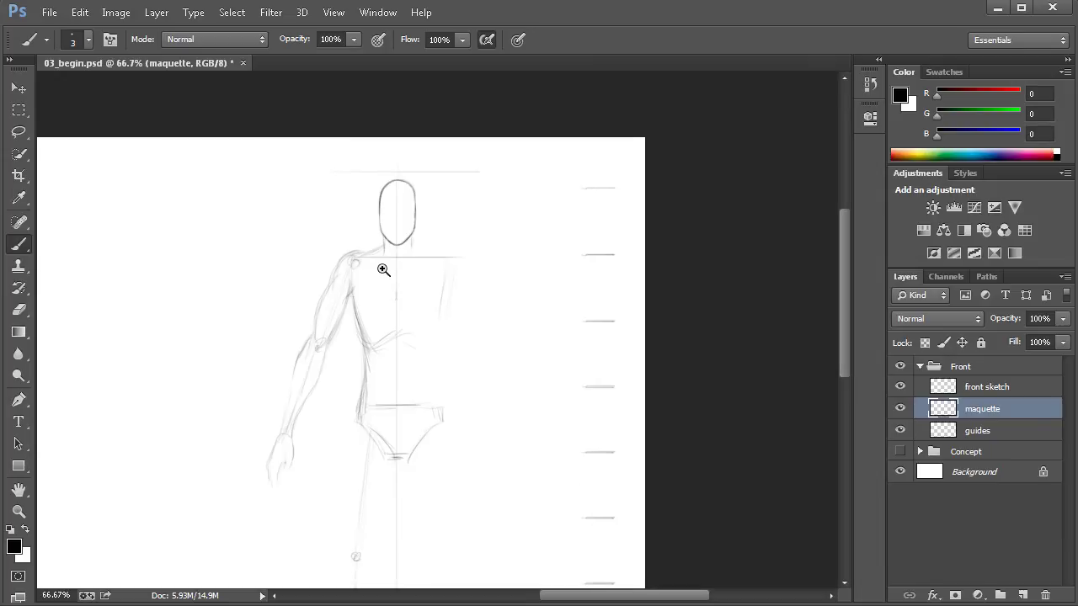
- Darken the neck-to-shoulder slope and refine the left upper arm's outer contour with the Eraser and Brush
click(383, 269)
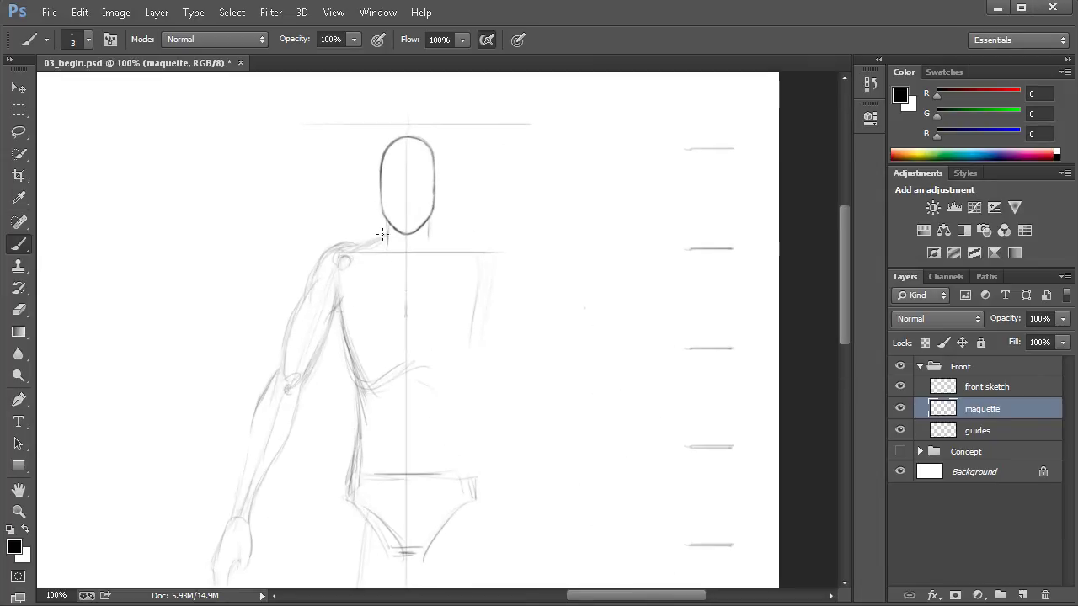
drag(359, 247, 384, 237)
key(e)
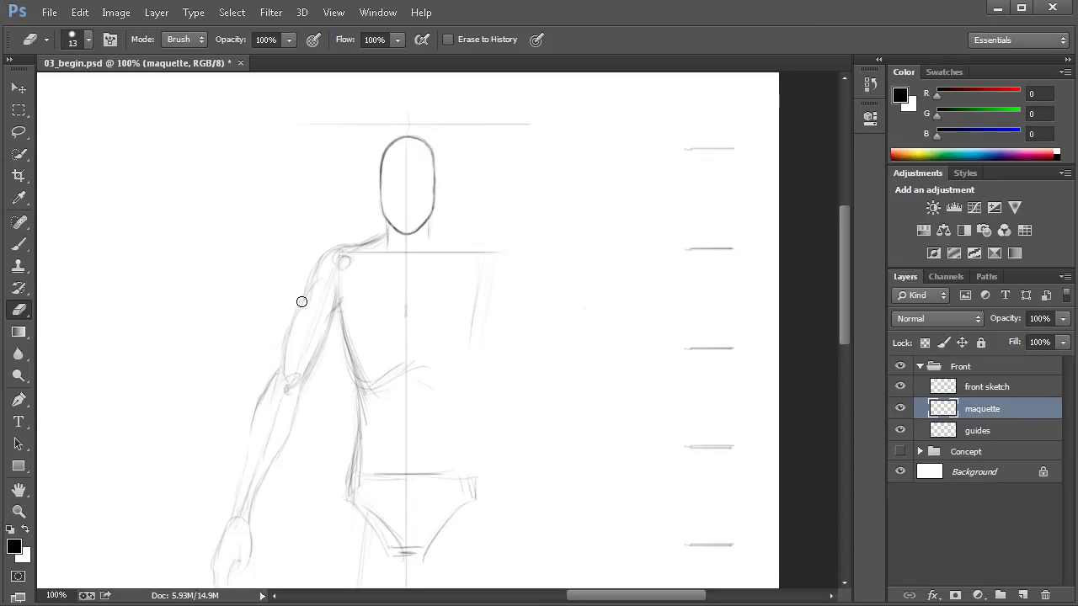
key(b)
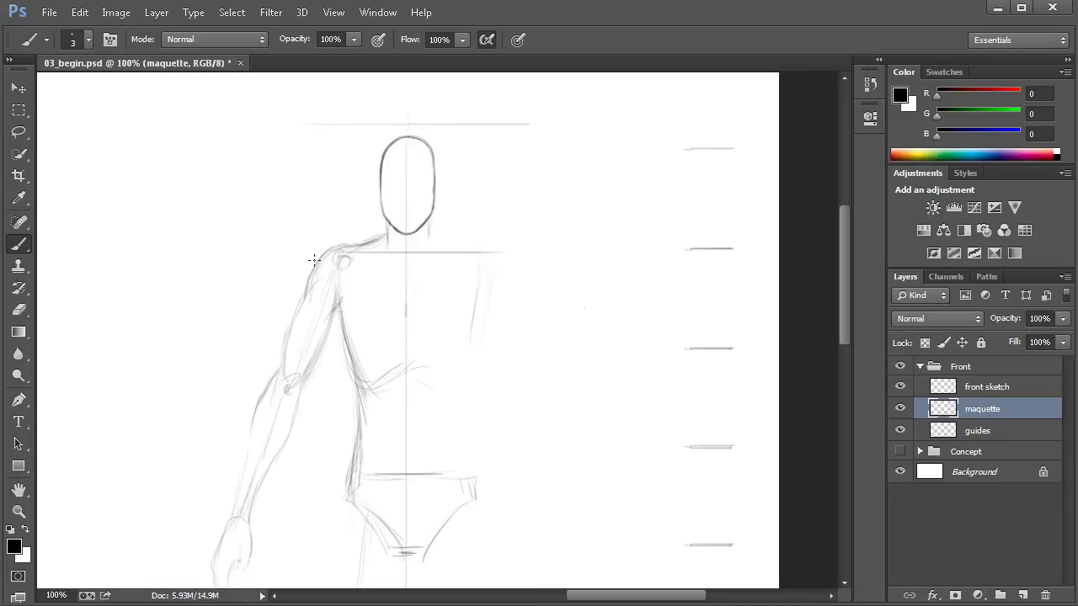
click(871, 85)
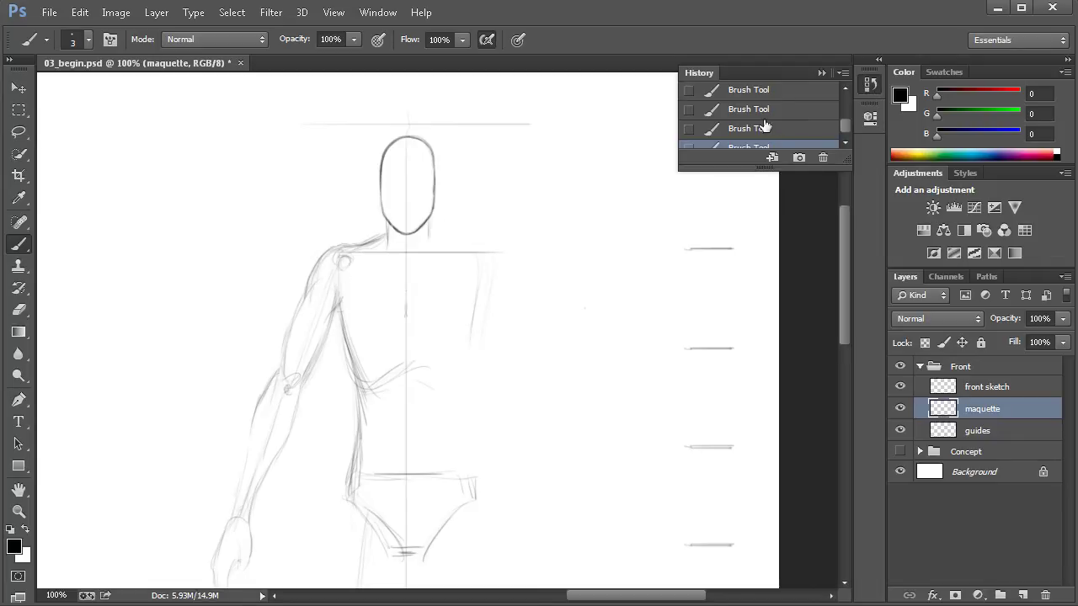
click(873, 88)
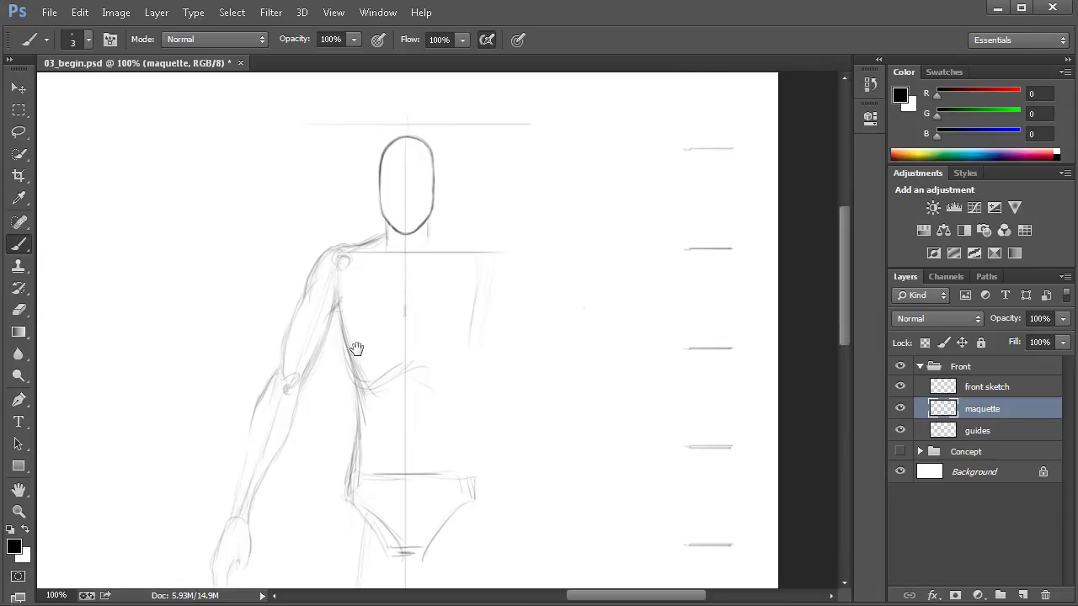
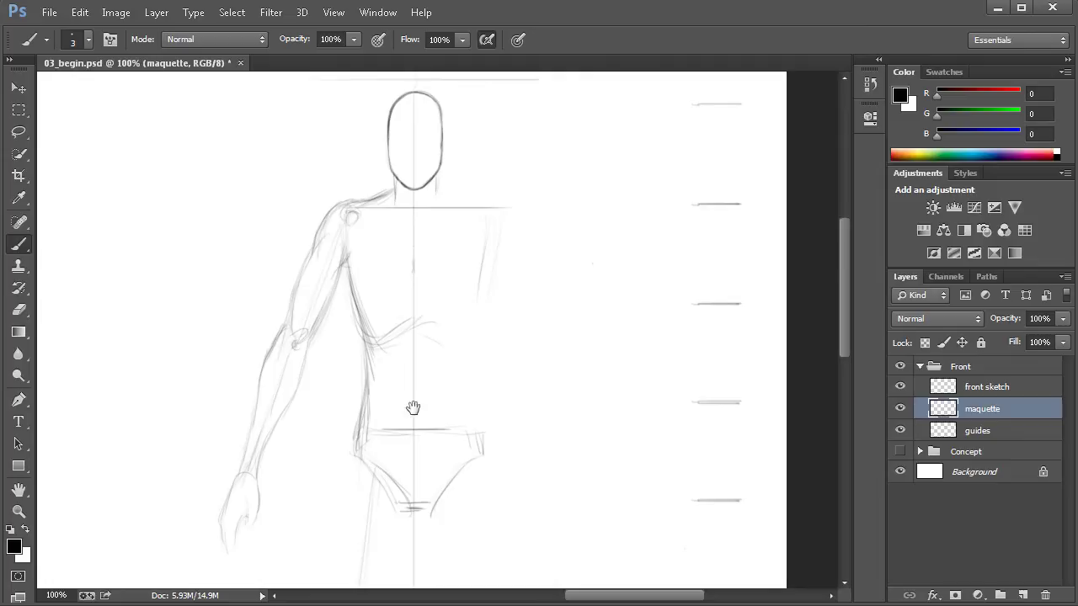
- Draw the outer and inner contours of the left thigh from the hip and crotch to the knee
drag(414, 409, 411, 279)
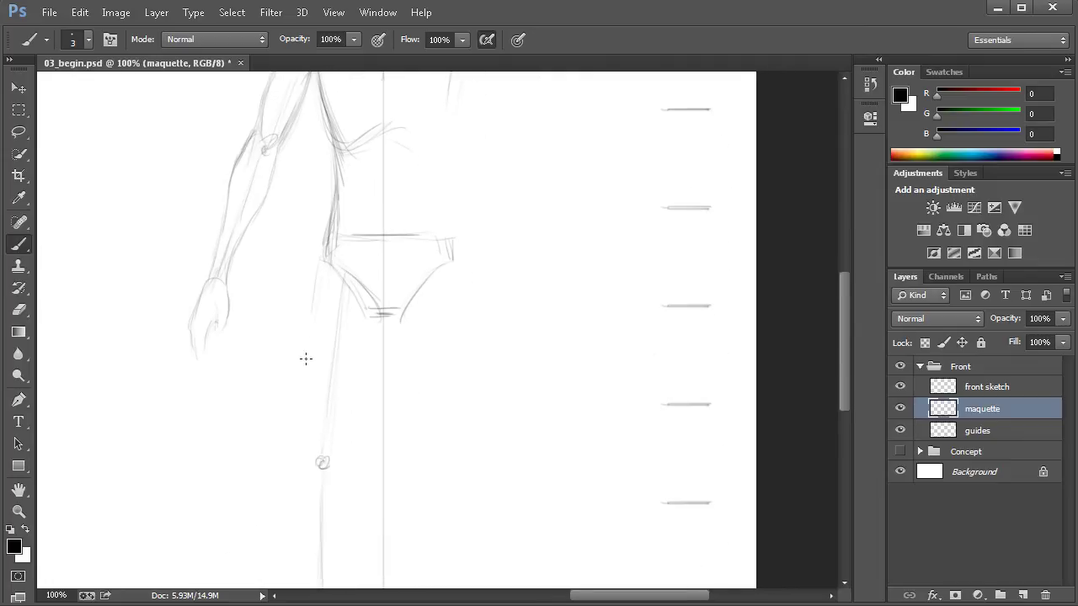
mouse_move(304, 438)
mouse_down()
mouse_move(308, 372)
mouse_move(304, 456)
mouse_up()
drag(370, 325, 357, 408)
drag(372, 350, 339, 480)
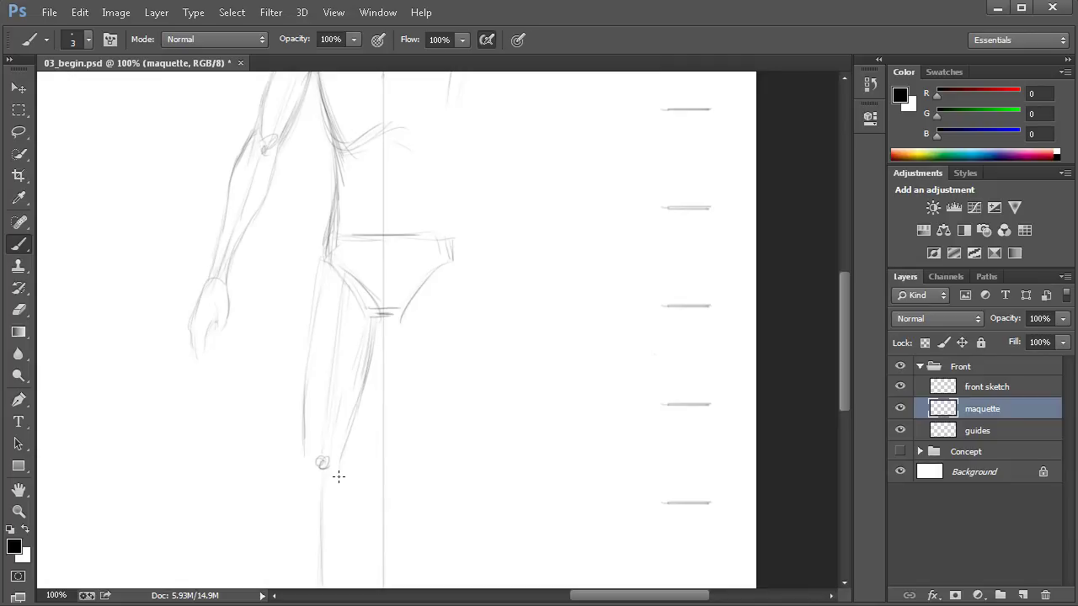
drag(317, 282, 327, 258)
- Draw both contours of the left lower leg from the knee to the ankle, erasing stray lines at the ankle
key(space)
drag(386, 421, 378, 341)
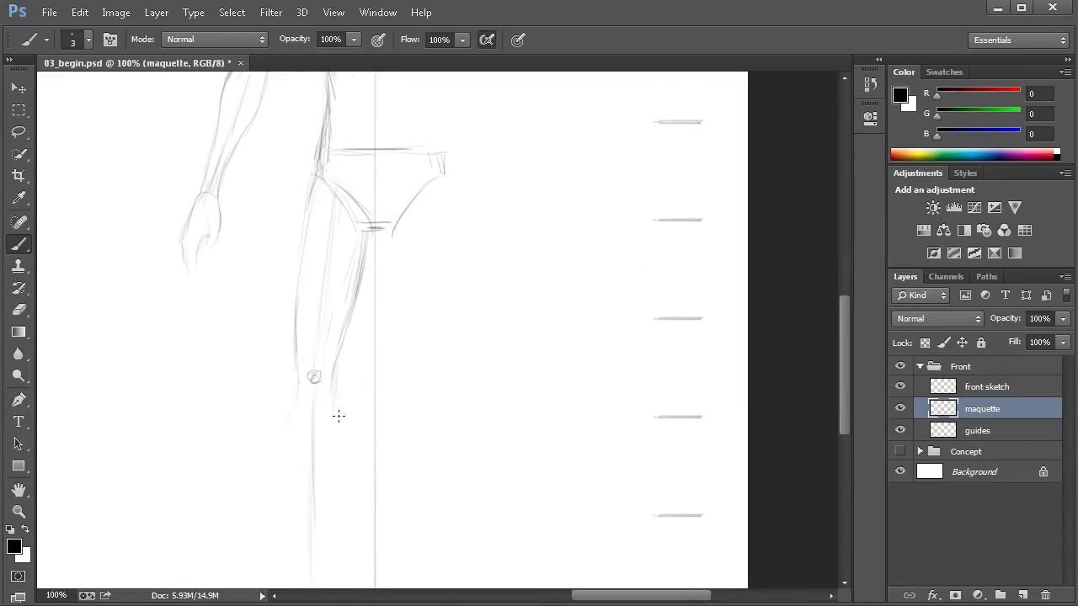
drag(373, 502, 387, 388)
drag(339, 345, 341, 346)
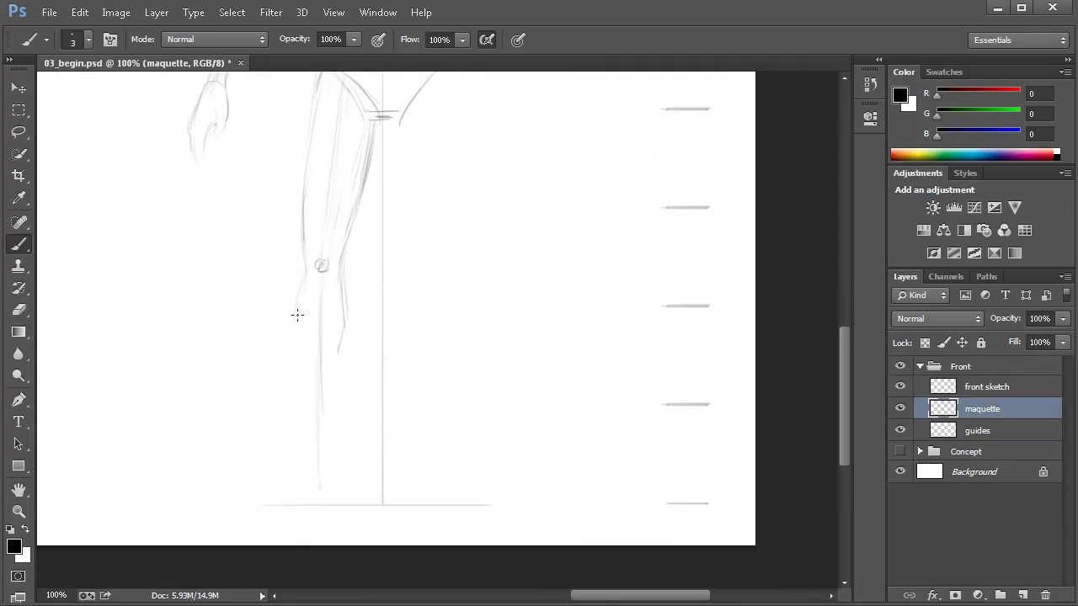
mouse_move(298, 394)
mouse_down()
mouse_move(311, 469)
mouse_move(329, 385)
mouse_move(330, 422)
mouse_move(337, 275)
mouse_up()
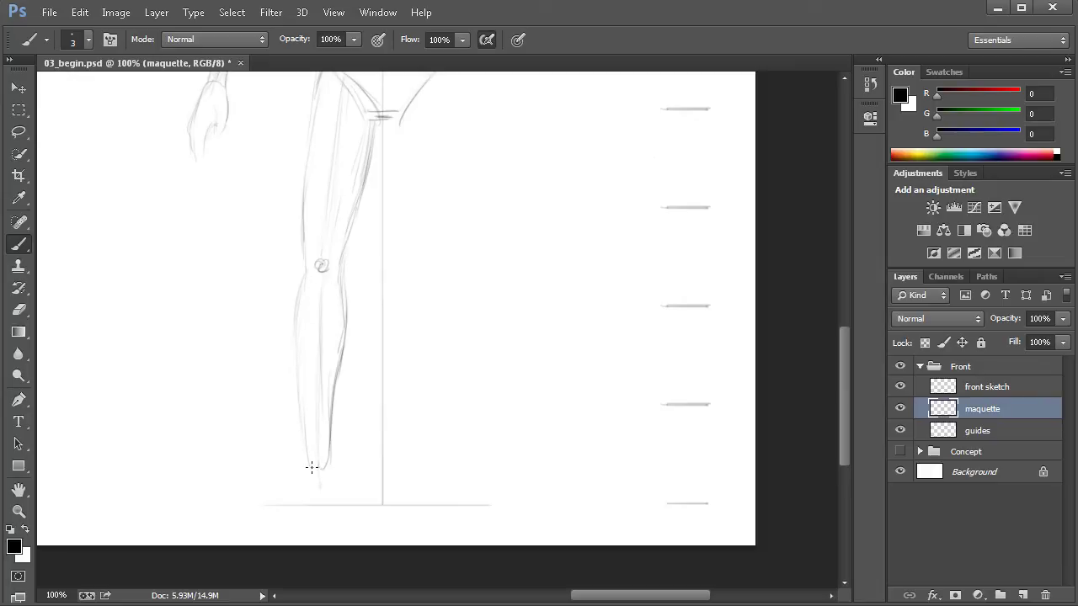
mouse_move(308, 485)
mouse_down()
mouse_move(305, 451)
mouse_move(285, 502)
mouse_move(303, 472)
mouse_up()
key(e)
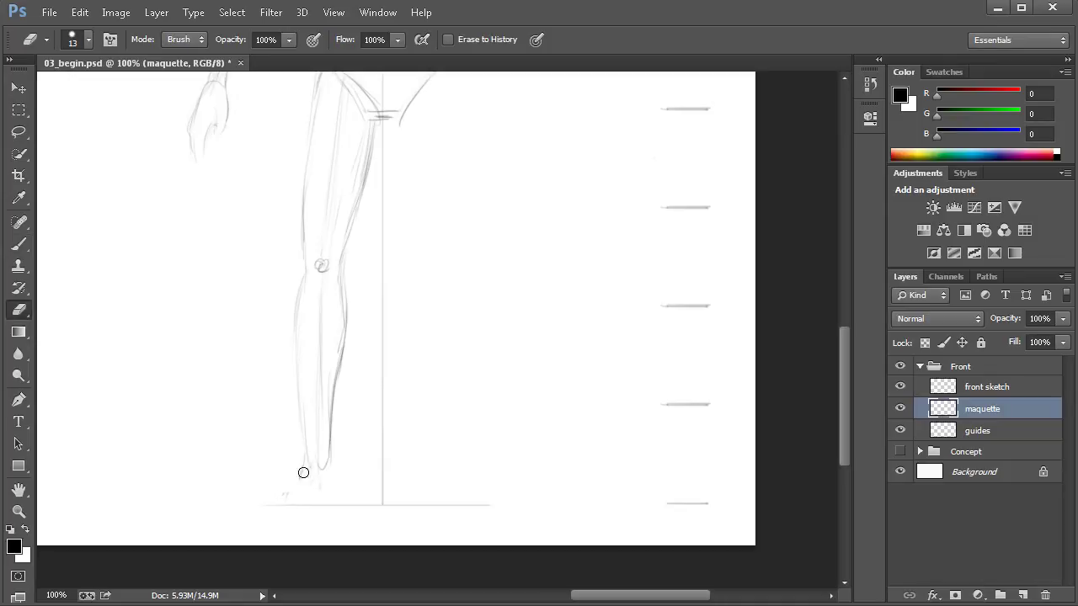
key(b)
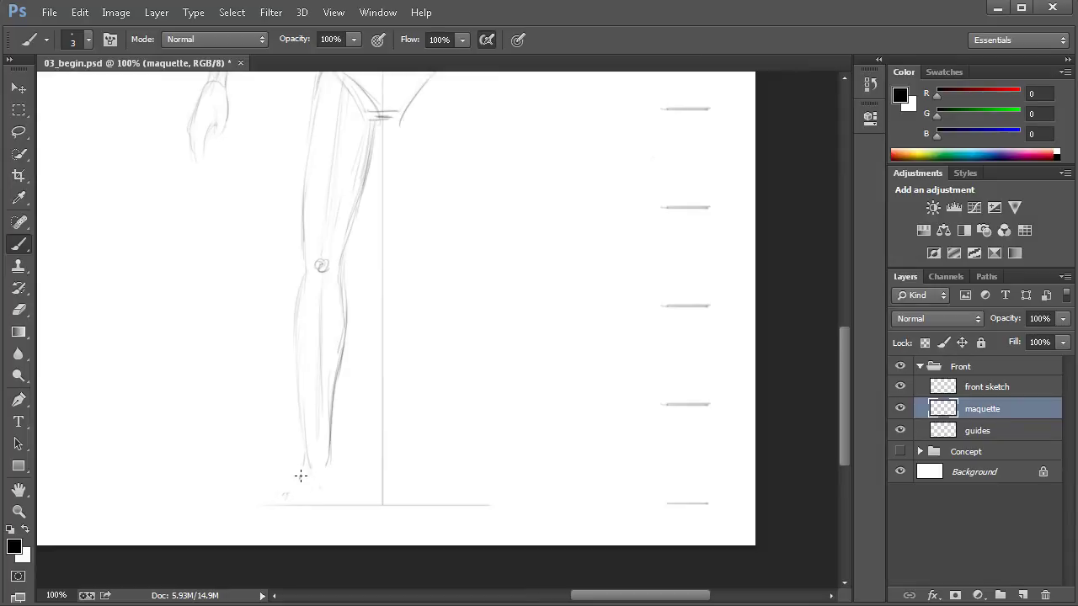
mouse_move(302, 468)
mouse_down()
mouse_move(262, 523)
mouse_move(301, 527)
mouse_move(333, 486)
mouse_up()
key(ctrl+alt+z)
key(ctrl+alt+z)
key(ctrl+alt+z)
mouse_move(301, 464)
mouse_down()
mouse_move(265, 469)
mouse_move(263, 489)
mouse_move(327, 482)
mouse_move(317, 488)
mouse_move(331, 450)
mouse_up()
key(ctrl+z)
key(ctrl+alt+z)
key(ctrl+alt+z)
key(ctrl+alt+z)
key(ctrl+alt+z)
key(ctrl+alt+z)
- Sketch the left foot as a rounded wedge resting on the ground line and join it to the ankle
drag(290, 495, 310, 480)
mouse_move(285, 493)
mouse_down()
mouse_move(325, 475)
mouse_move(333, 486)
mouse_move(322, 484)
mouse_move(335, 476)
mouse_move(344, 495)
mouse_move(316, 503)
mouse_up()
mouse_move(334, 455)
mouse_down()
mouse_move(335, 467)
mouse_move(298, 466)
mouse_move(286, 504)
mouse_move(337, 502)
mouse_move(341, 476)
mouse_move(326, 480)
mouse_up()
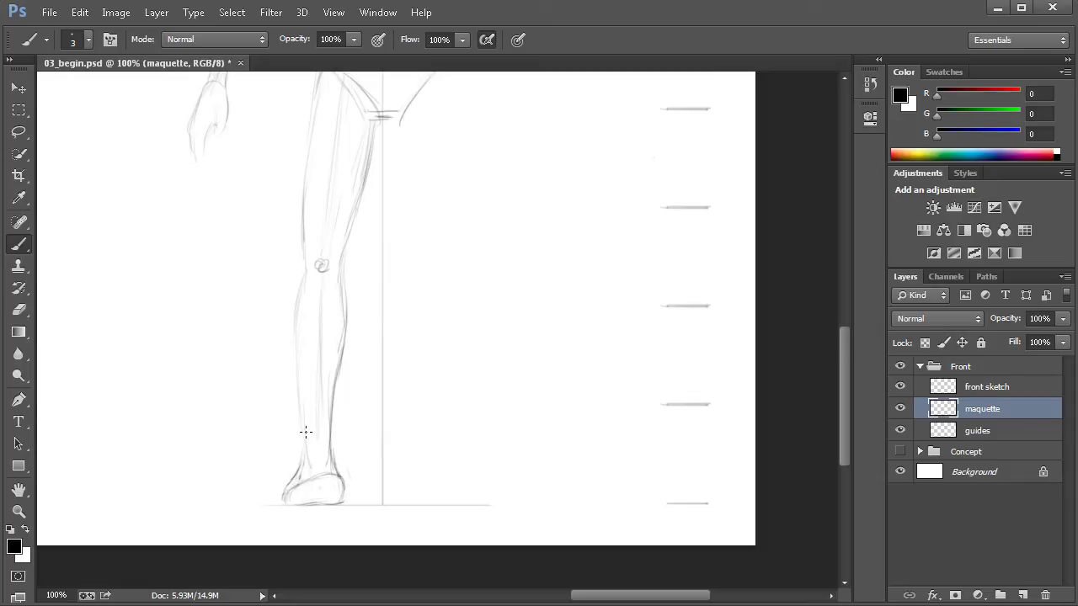
- Reinforce the left lower leg's contours from the ankle up over the calf and past the outer side of the knee
drag(294, 474, 298, 445)
key(ctrl+z)
drag(299, 407, 300, 461)
mouse_move(332, 420)
mouse_down()
mouse_move(333, 453)
mouse_move(334, 383)
mouse_move(299, 459)
mouse_move(299, 396)
mouse_up()
drag(295, 346, 302, 203)
- Darken the outer and inner contours of the left thigh down to the knee
key(space)
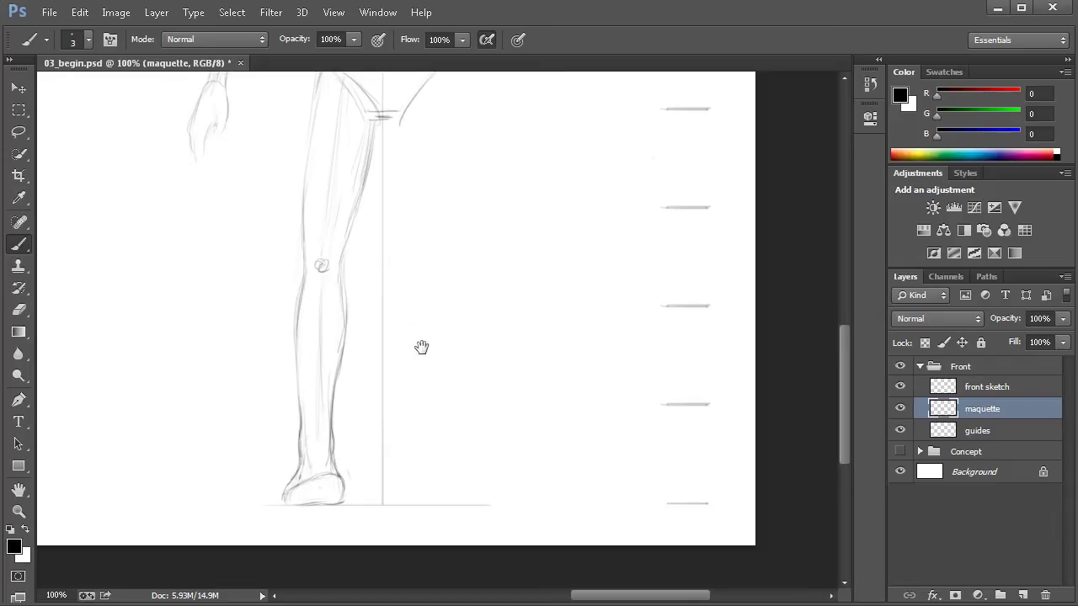
drag(421, 346, 386, 440)
drag(282, 209, 270, 365)
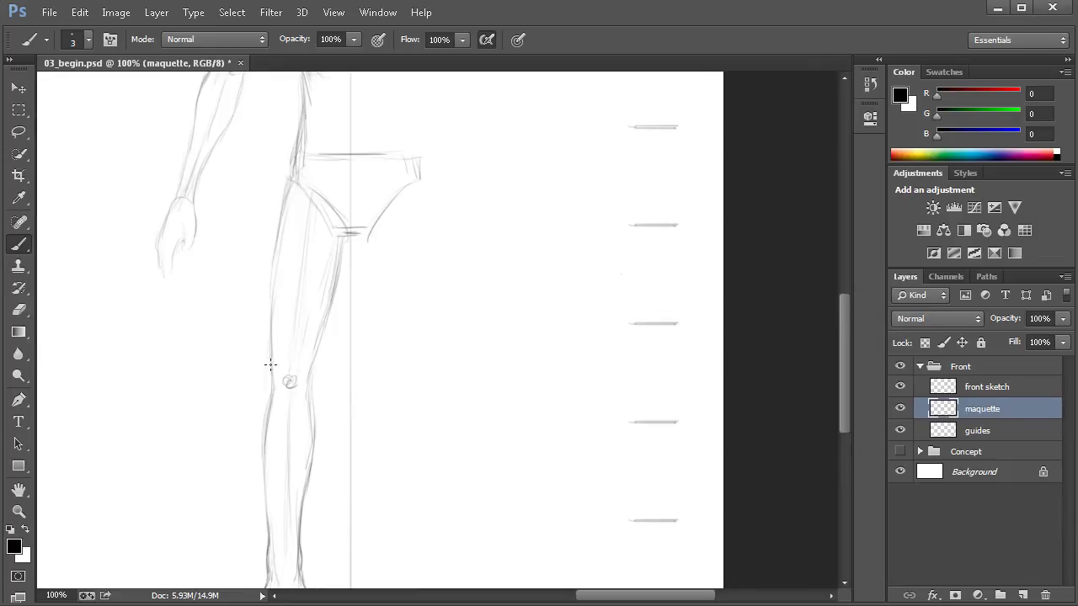
drag(345, 235, 332, 323)
drag(342, 255, 309, 394)
- Select the left half of the body from the chin to the knee with the Rectangular Marquee, ending at the centre line
key(space)
drag(347, 284, 334, 323)
alt+click(335, 323)
drag(387, 370, 385, 458)
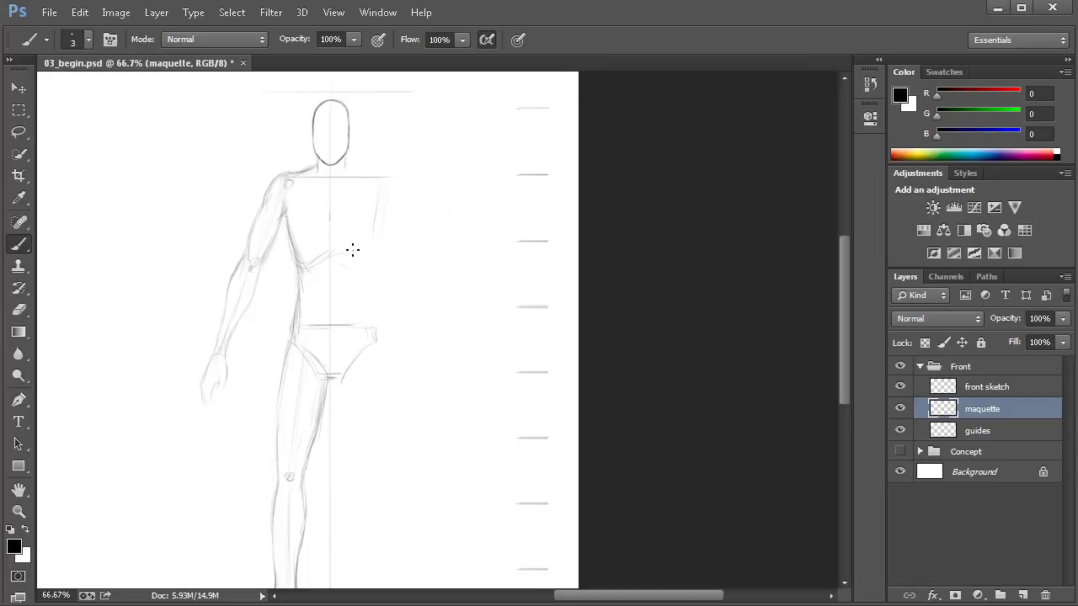
scroll(336, 245, up, 1)
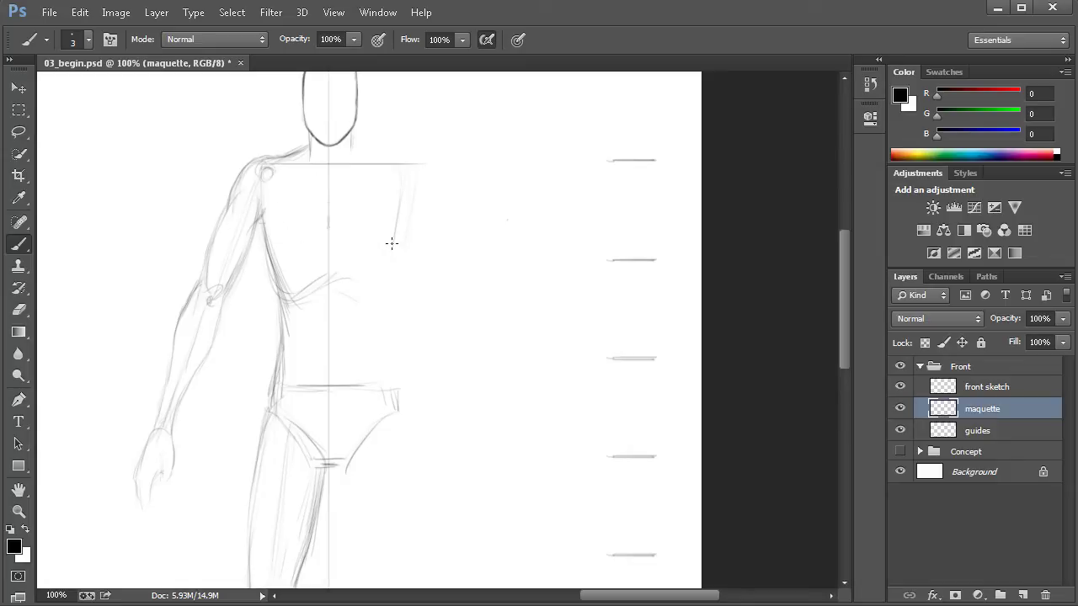
key(space)
drag(353, 379, 401, 360)
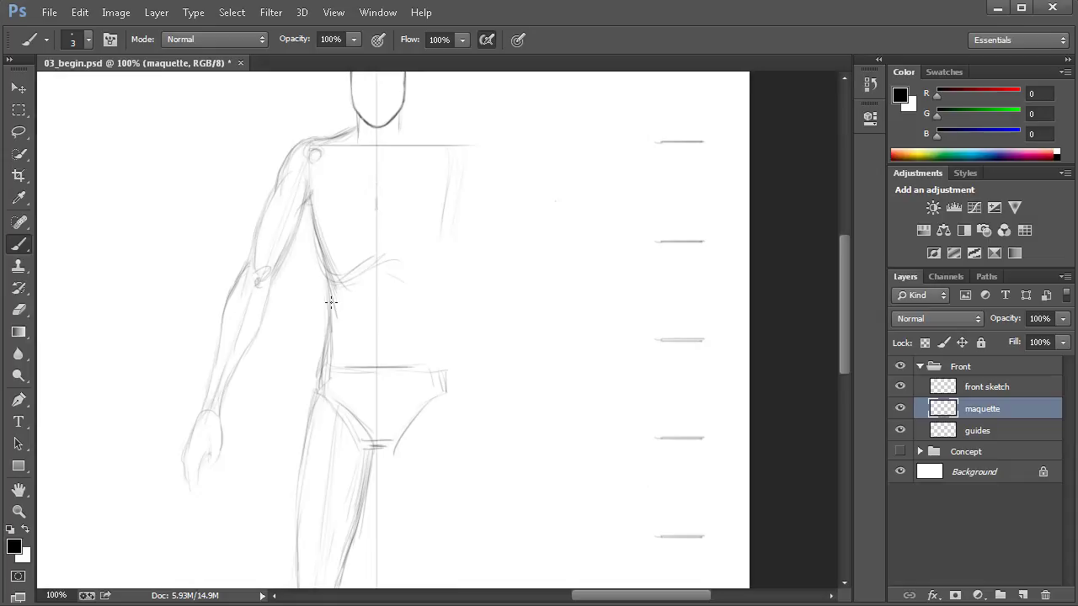
key(m)
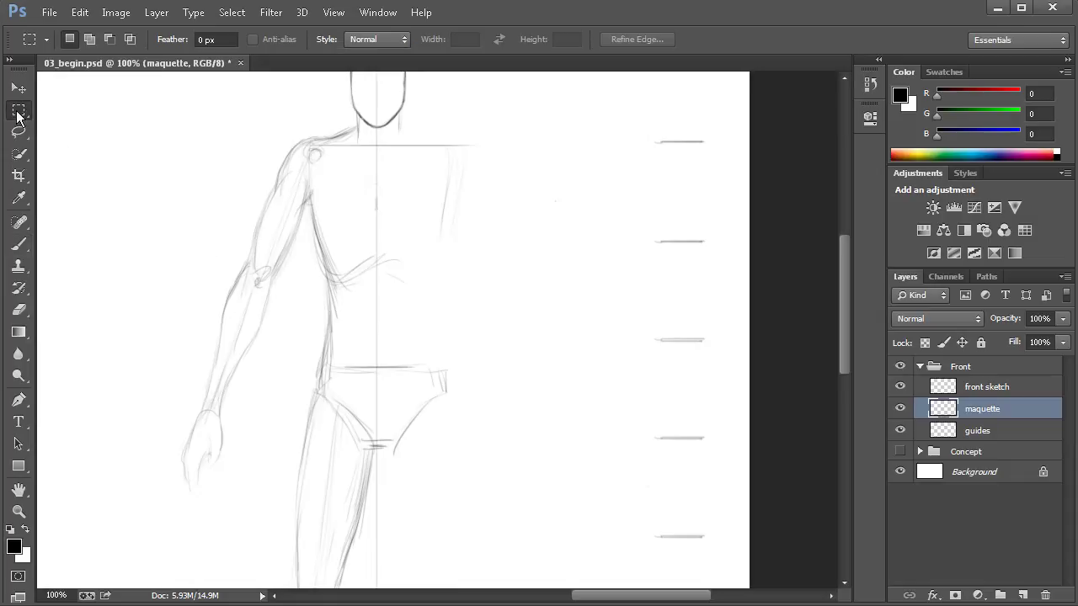
drag(337, 286, 379, 306)
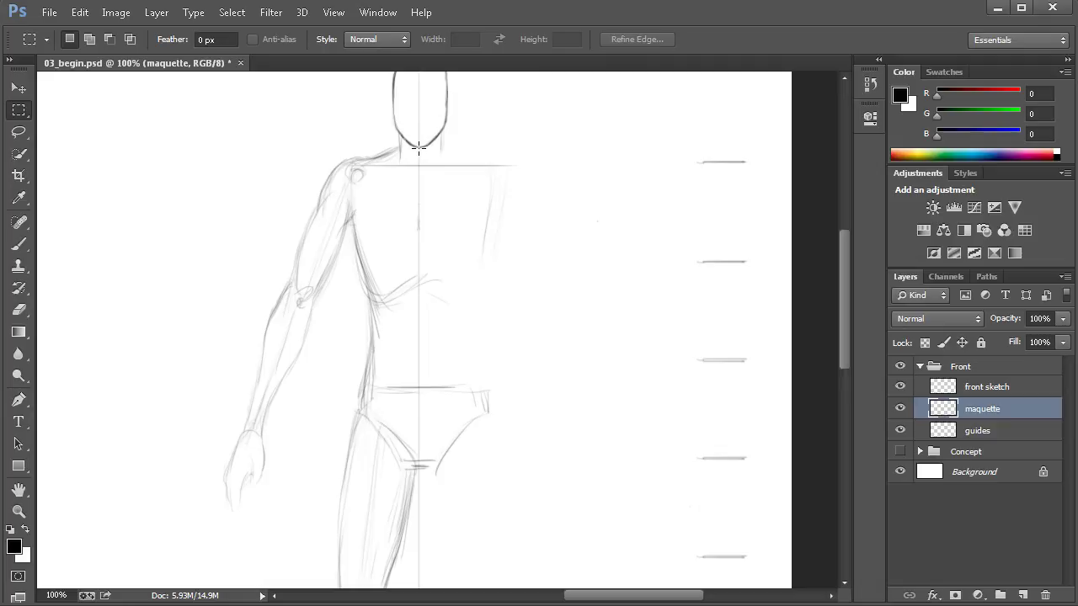
drag(418, 149, 212, 559)
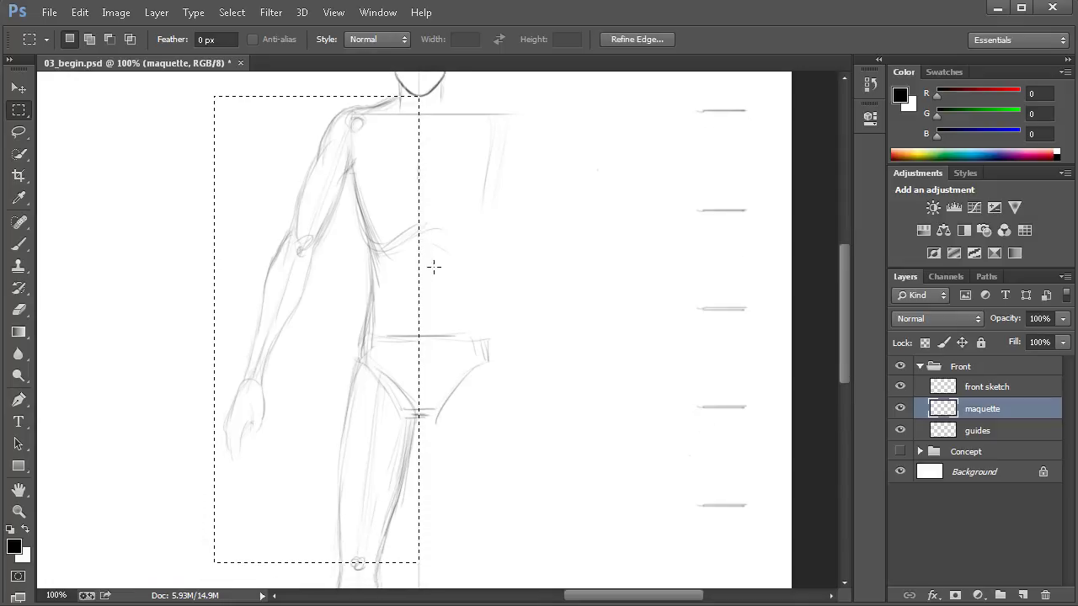
- Examine up close how the selection's inner edge lines up with the centre line, and check its overall extent
drag(429, 313, 420, 349)
drag(422, 204, 511, 253)
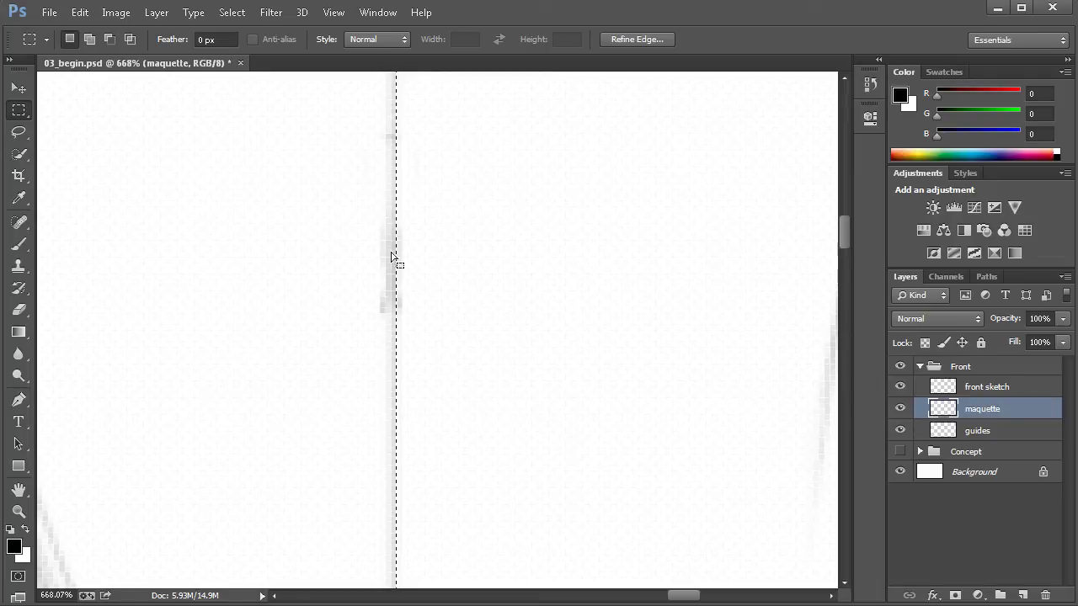
drag(431, 405, 454, 305)
alt+click(433, 411)
alt+click(433, 411)
alt+click(433, 411)
alt+click(432, 412)
alt+click(432, 413)
alt+click(432, 413)
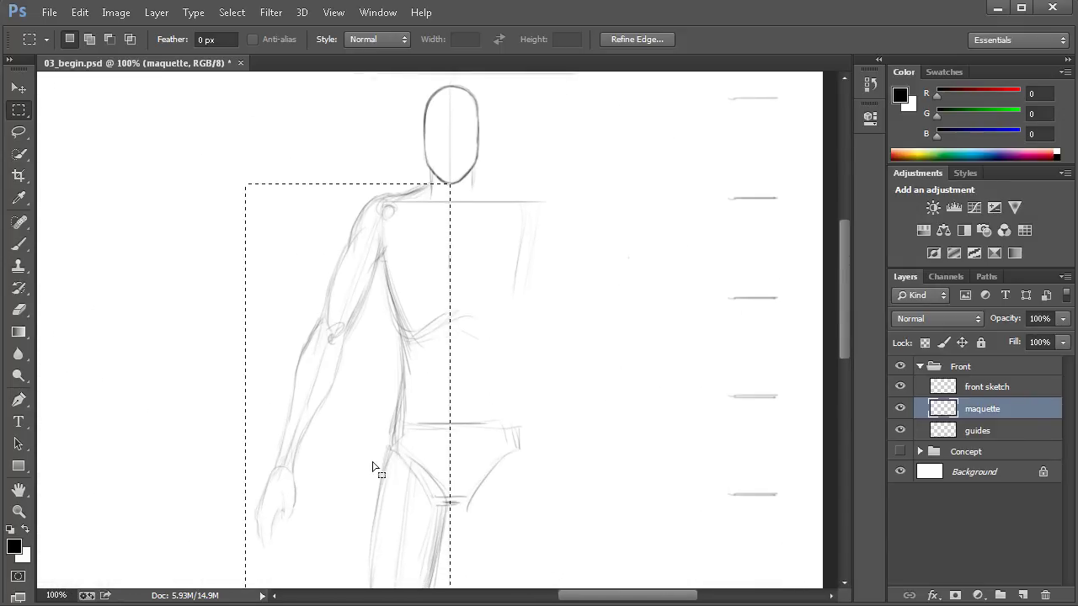
drag(428, 480, 426, 408)
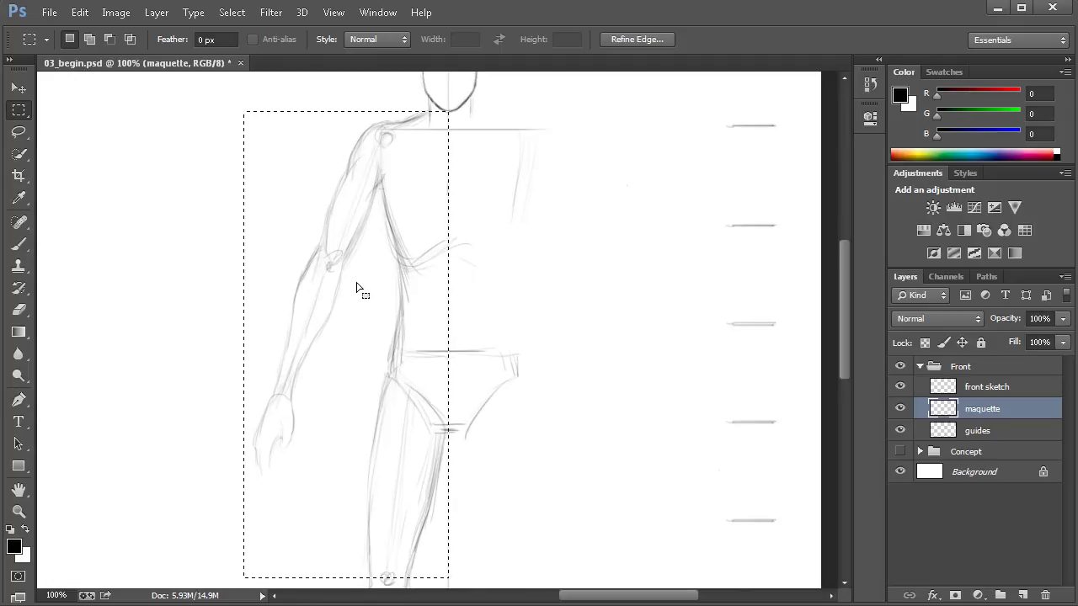
drag(482, 357, 416, 376)
- Duplicate the selected left half of the body on the maquette layer and place the copy beside the original on the right
key(ctrl+shift+d)
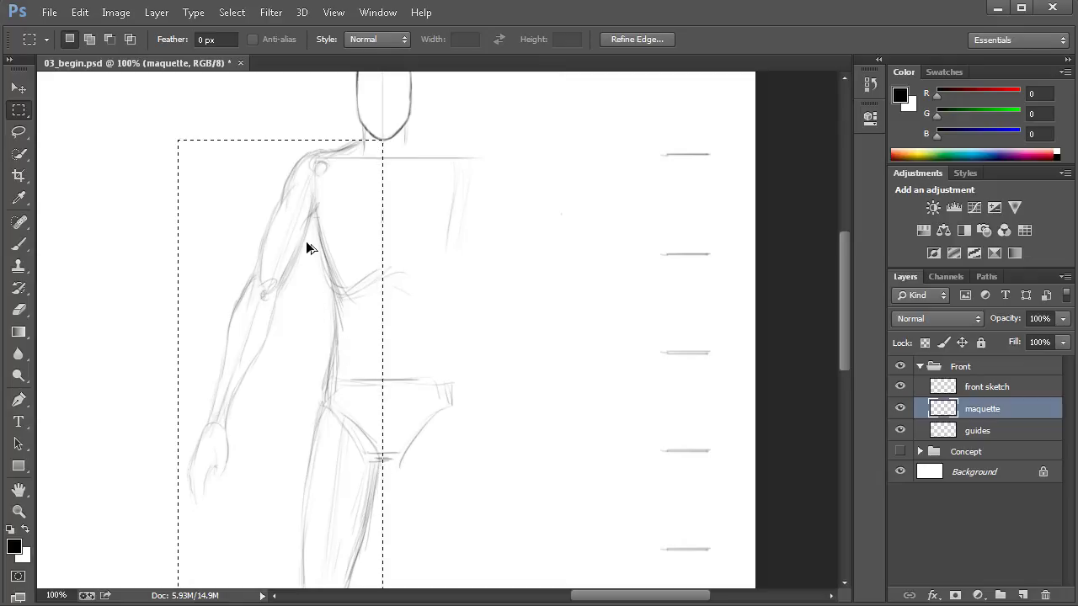
mouse_move(307, 318)
mouse_down()
mouse_move(344, 356)
mouse_move(413, 323)
mouse_move(477, 313)
mouse_move(449, 335)
mouse_move(462, 327)
mouse_move(337, 329)
mouse_move(545, 328)
mouse_move(508, 329)
mouse_up()
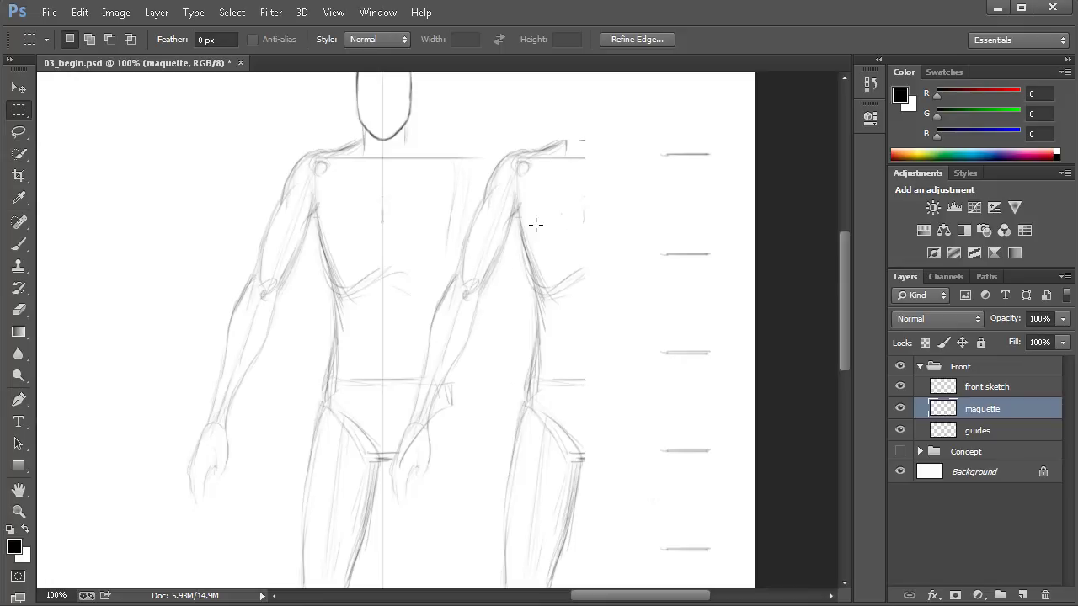
drag(525, 244, 545, 256)
drag(622, 260, 628, 270)
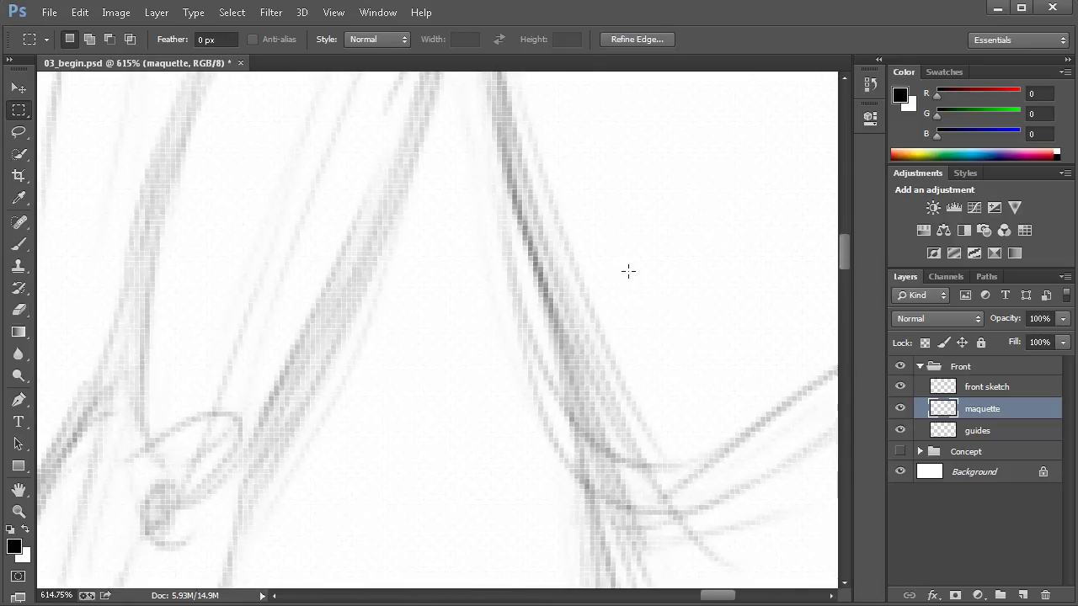
drag(570, 287, 466, 330)
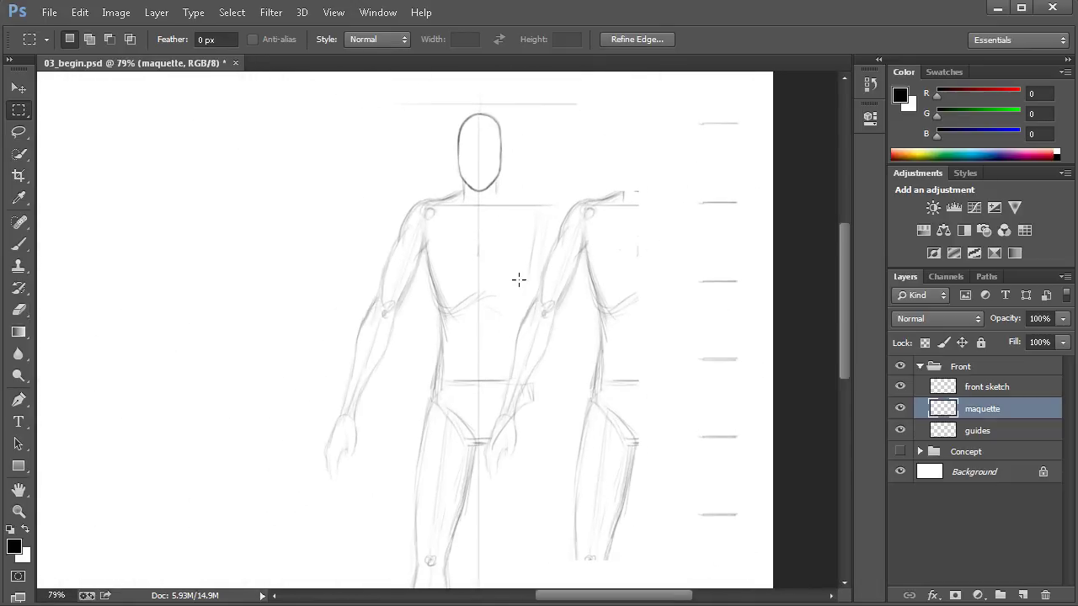
key(Delete)
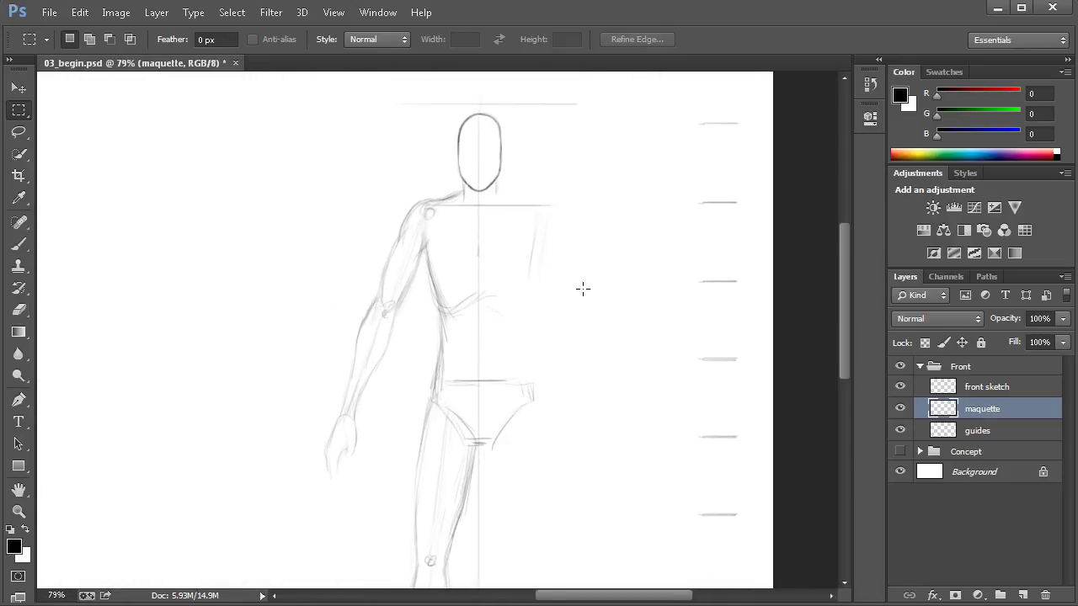
key(ctrl+z)
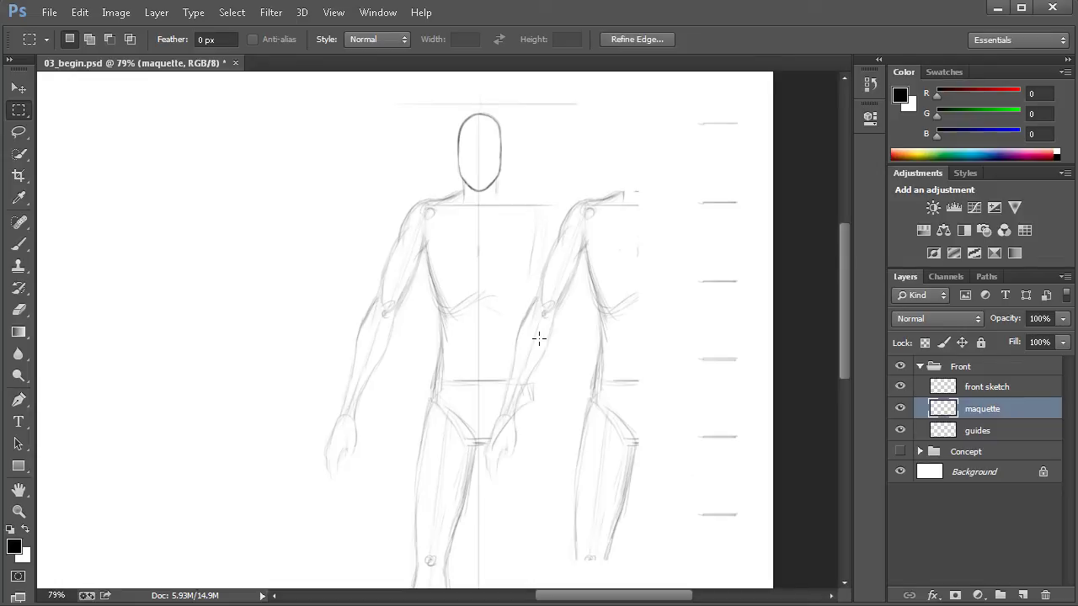
scroll(528, 333, right, 2)
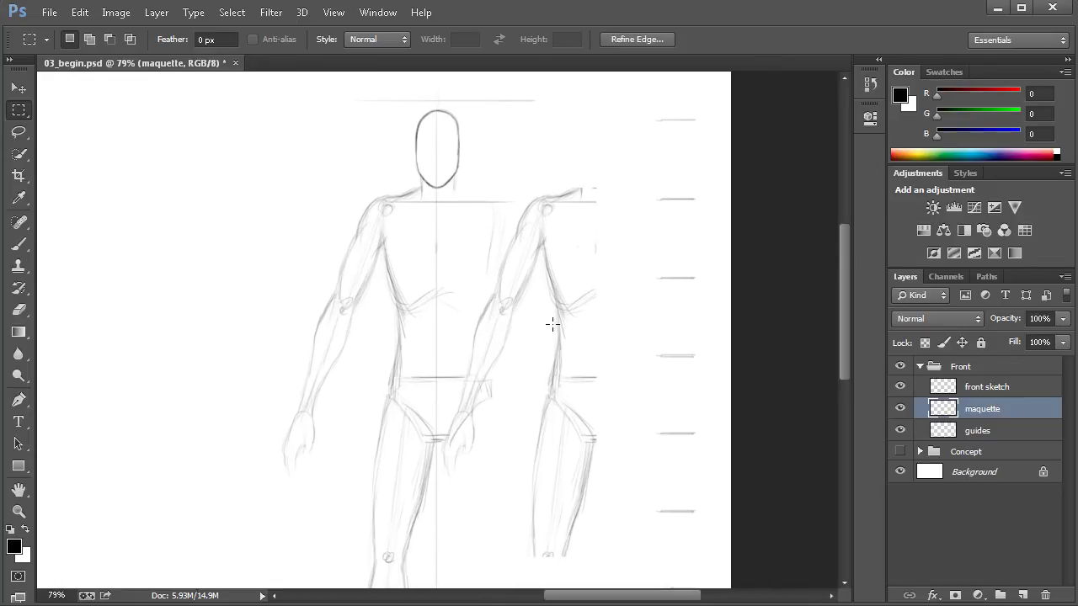
- Flip the copied half horizontally with Free Transform and shift it toward the centre line to X 1597 px
key(ctrl+t)
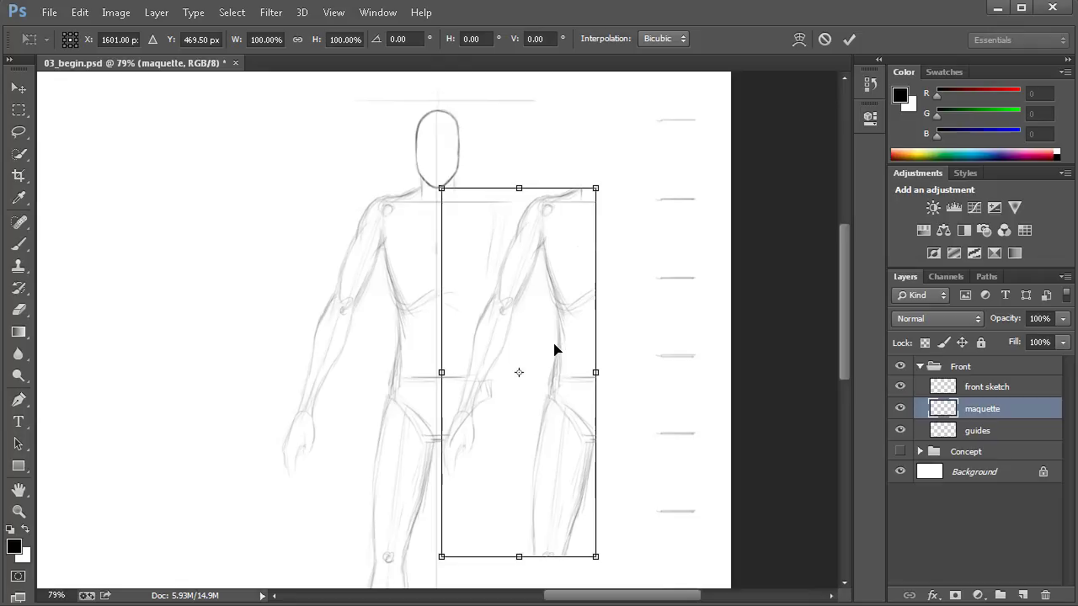
right_click(555, 292)
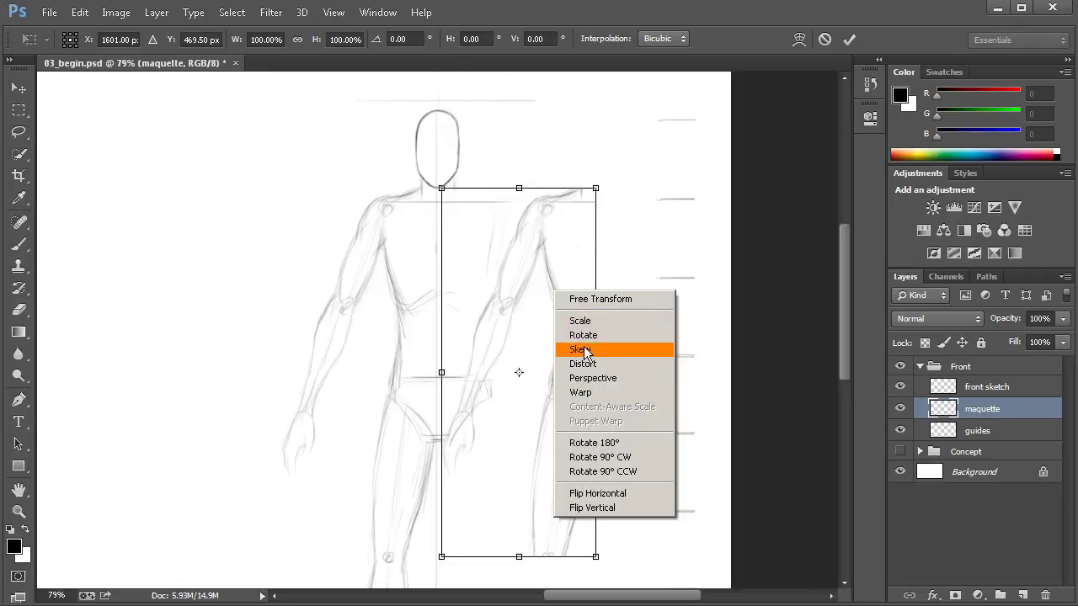
click(602, 499)
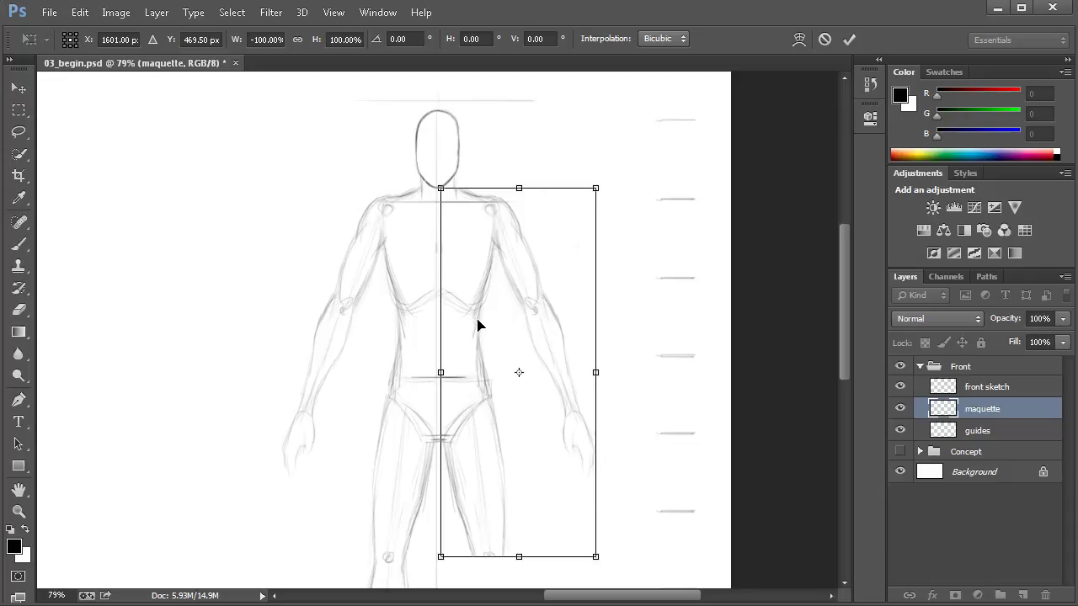
drag(470, 307, 529, 300)
drag(501, 288, 496, 332)
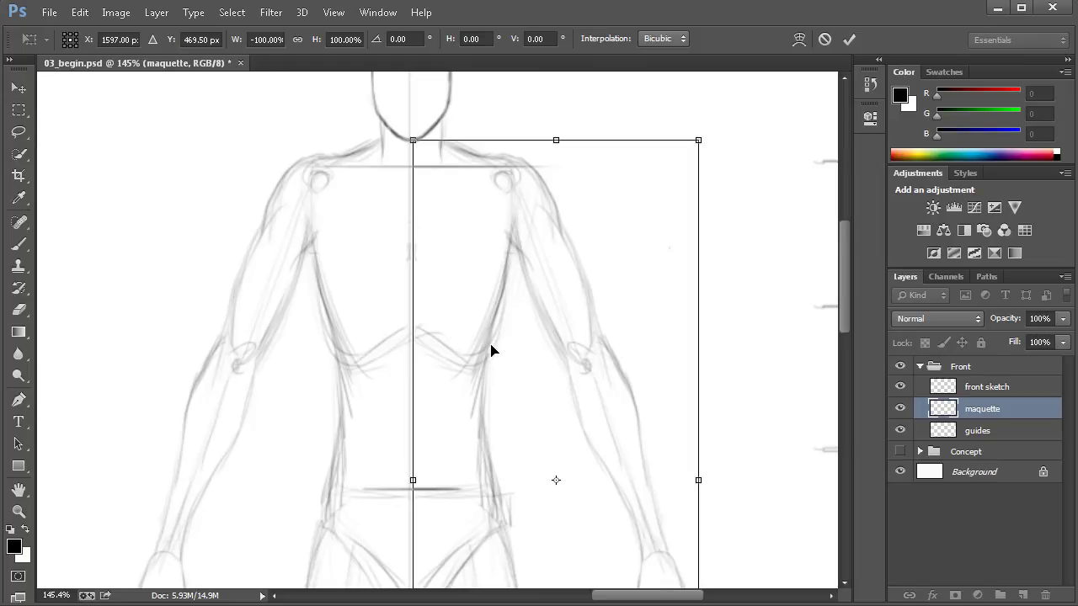
- Align the flipped half with the centre line at X 1594 px, apply the transform and clear the selection
scroll(432, 329, up, 4)
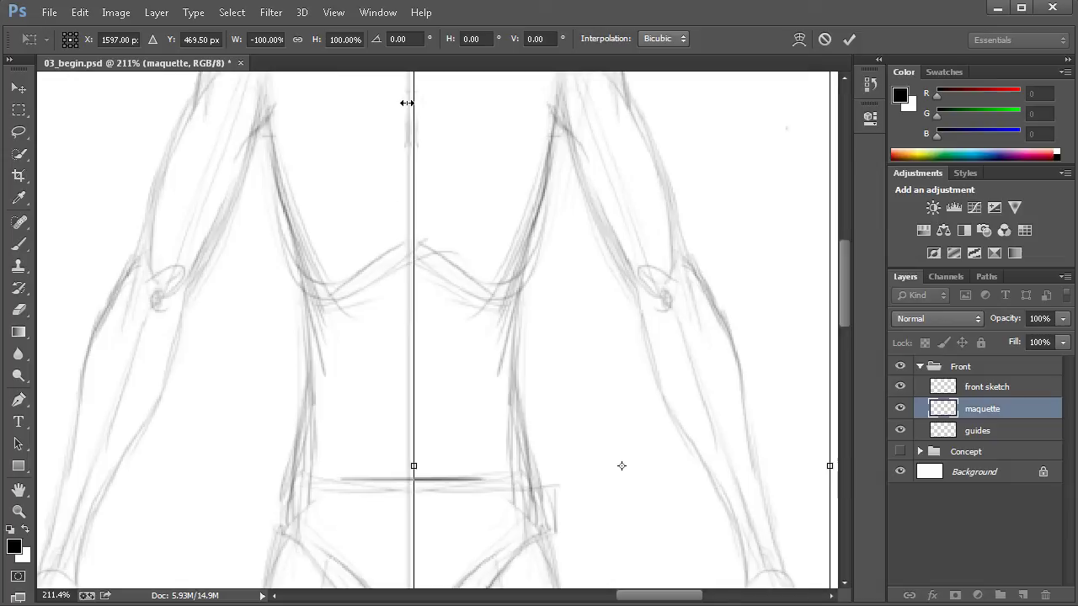
scroll(438, 441, up, 5)
drag(525, 399, 474, 488)
alt+click(492, 425)
alt+click(497, 426)
alt+click(501, 426)
alt+click(503, 427)
alt+click(506, 428)
scroll(486, 446, down, 4)
drag(544, 405, 463, 331)
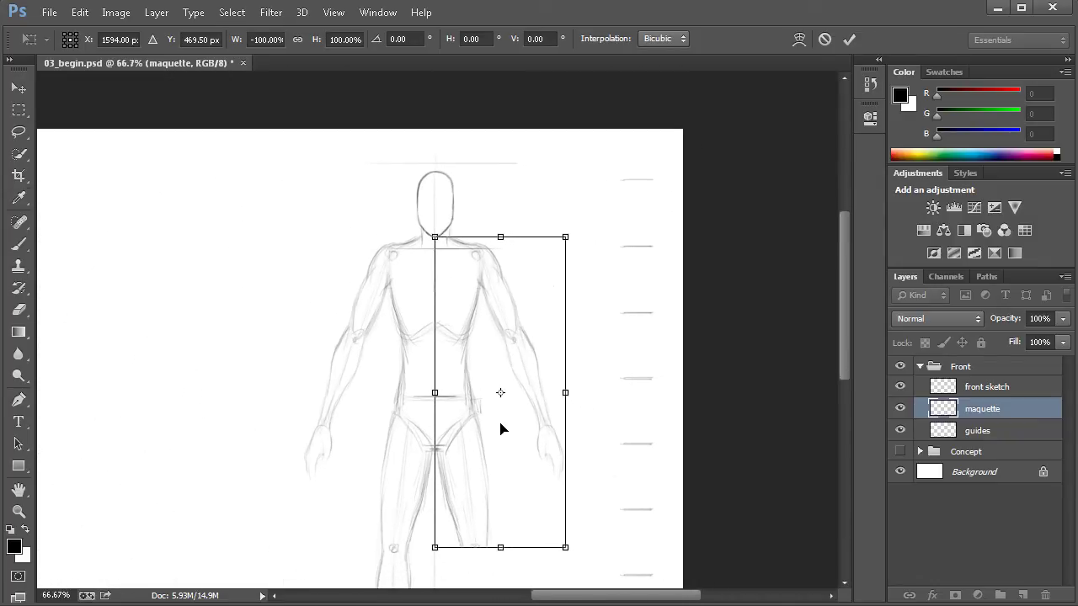
key(Return)
key(m)
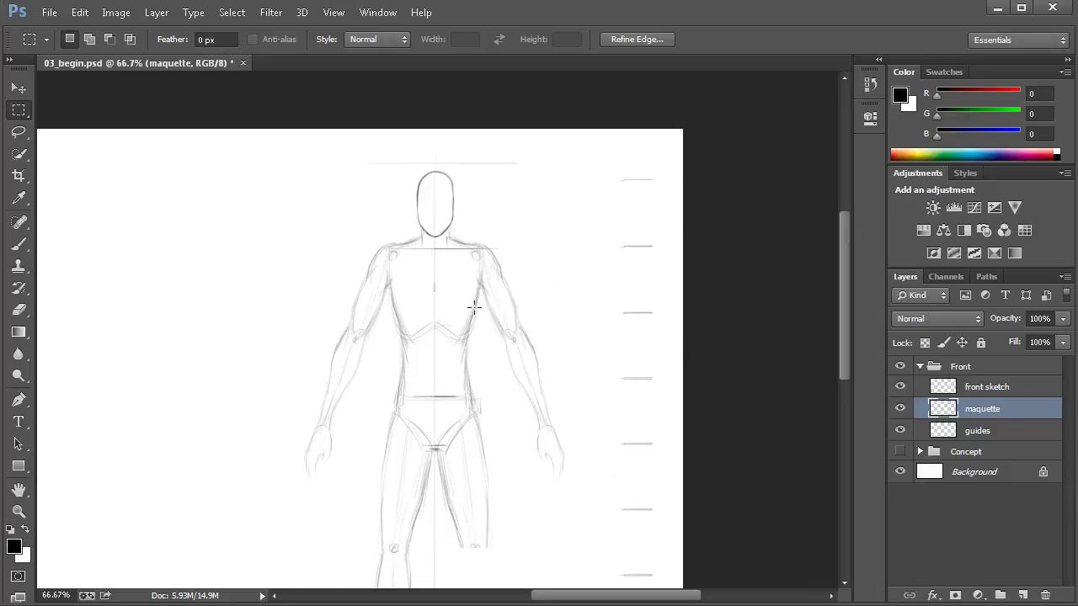
scroll(481, 407, up, 1)
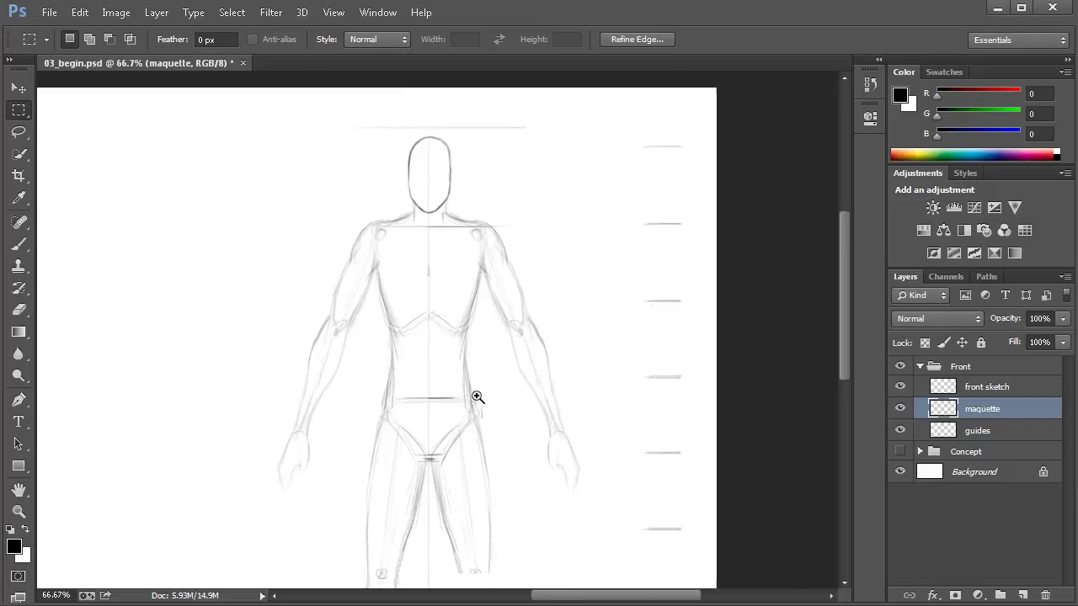
key(ctrl+d)
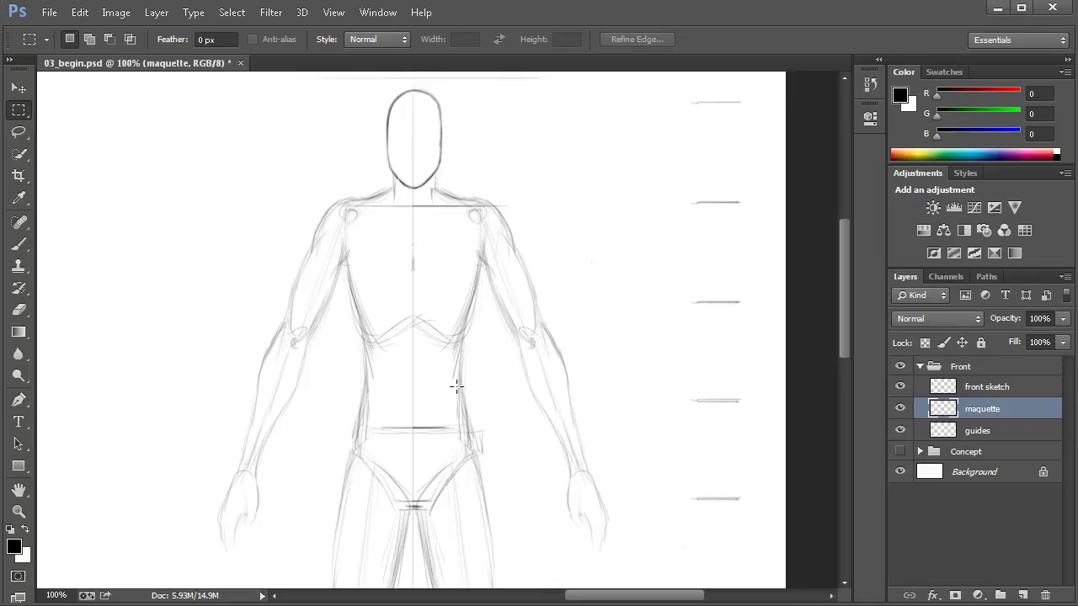
- Outline the left arm from the shoulder joint to the hand with the Lasso and keep it selected
ctrl+click(433, 326)
drag(457, 359, 474, 308)
alt+click(455, 392)
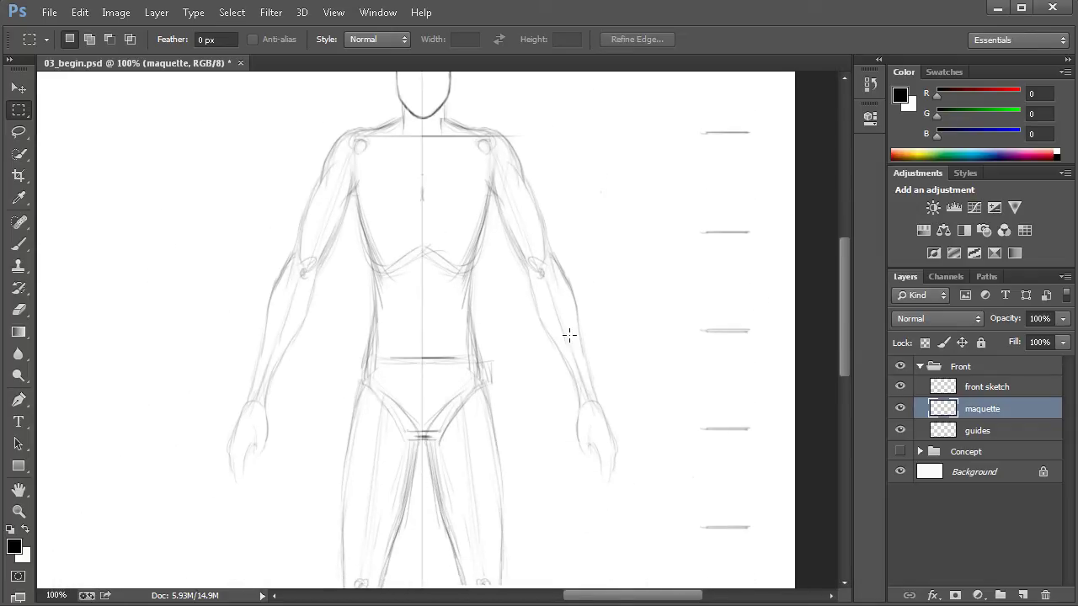
drag(529, 388, 532, 422)
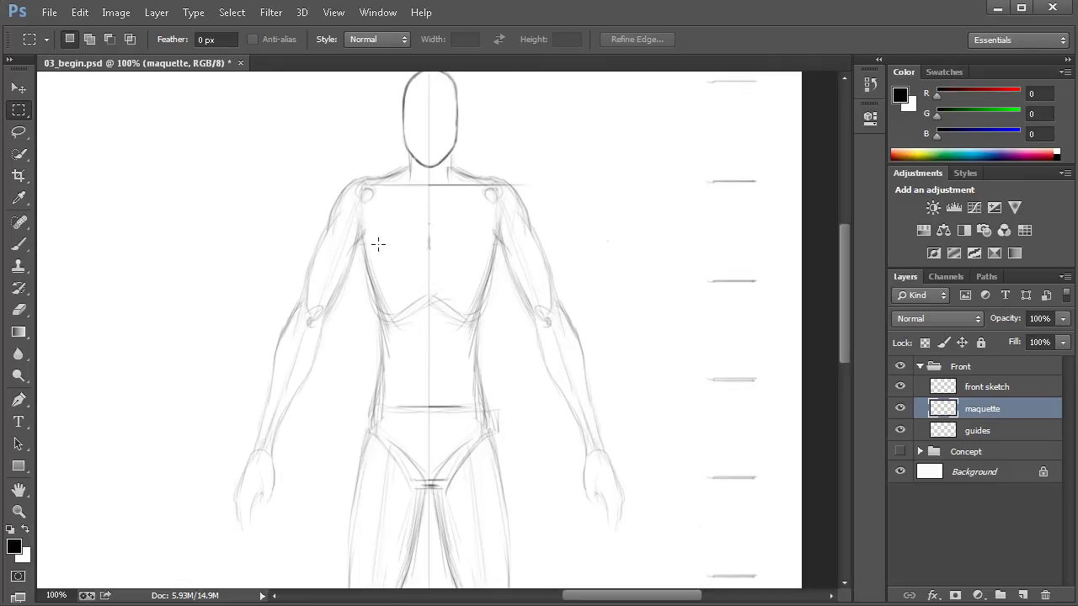
key(b)
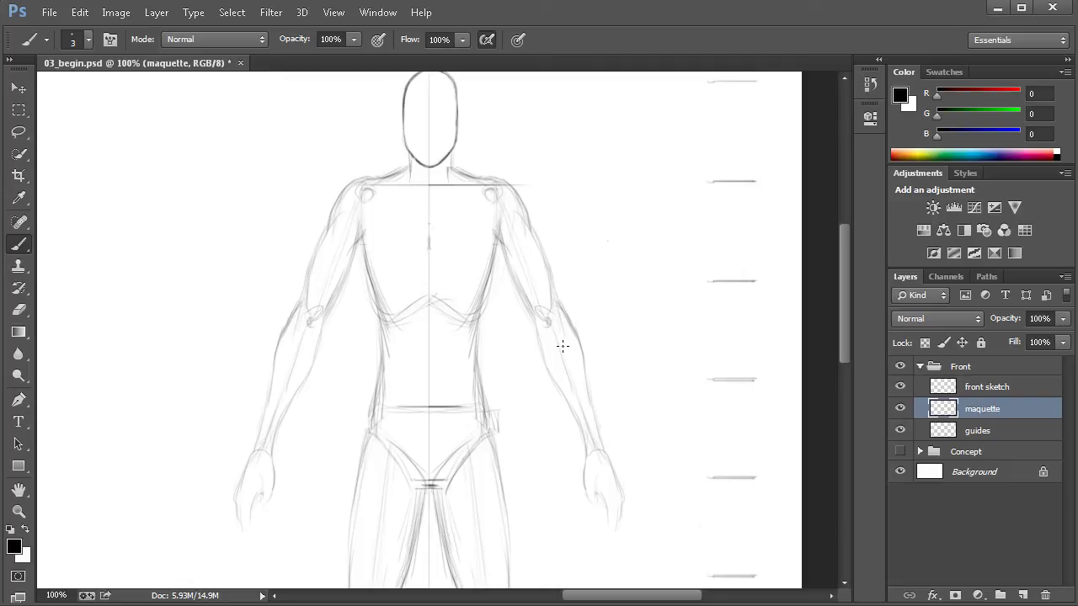
key(l)
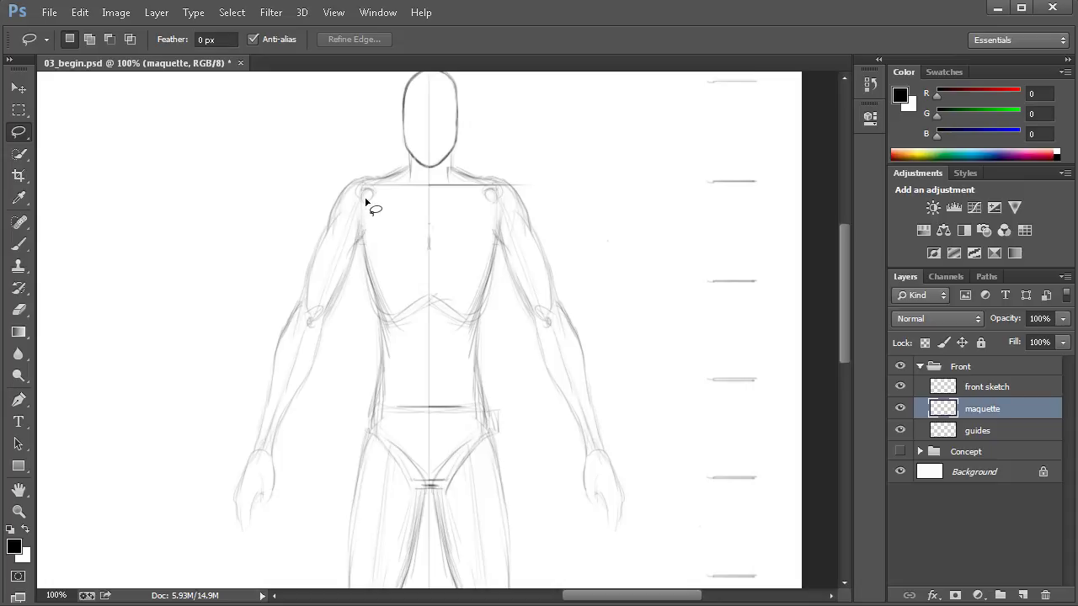
mouse_move(375, 205)
mouse_down()
mouse_move(347, 170)
mouse_move(278, 294)
mouse_move(234, 408)
mouse_move(224, 535)
mouse_move(281, 501)
mouse_move(372, 220)
mouse_up()
key(ctrl+d)
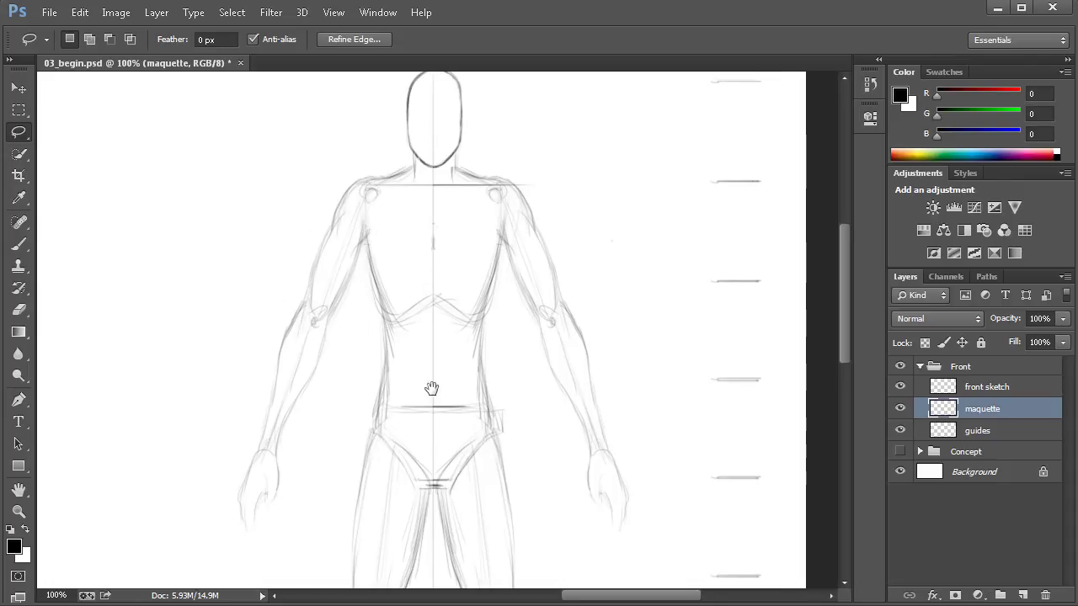
drag(432, 453, 468, 377)
key(ctrl+shift+d)
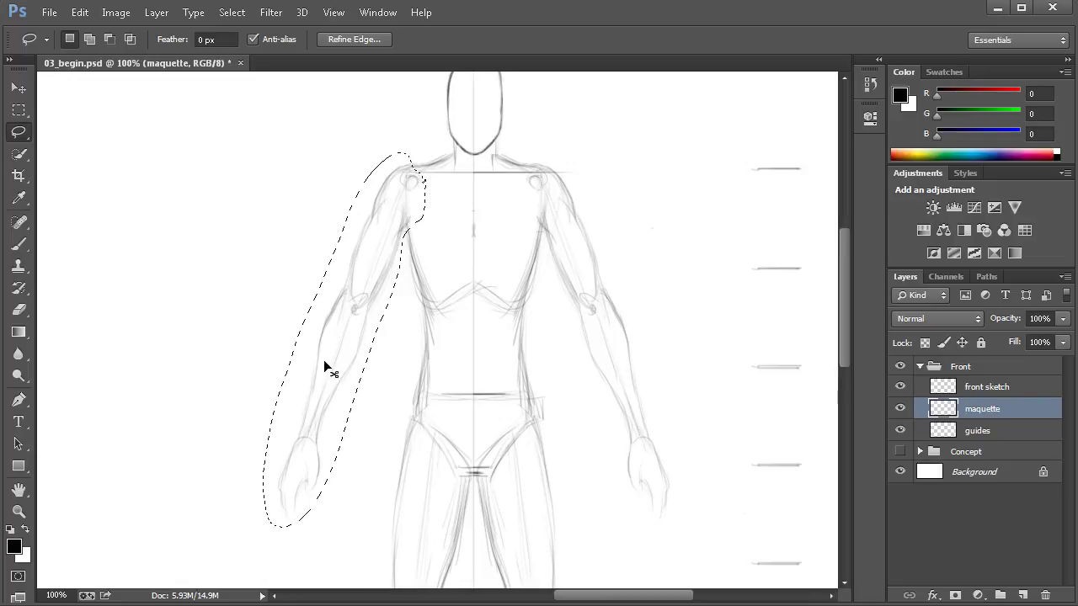
- Rotate the selected left arm 8.99° outward around the shoulder joint with Free Transform and apply it
key(ctrl+t)
drag(335, 346, 411, 181)
drag(454, 527, 406, 526)
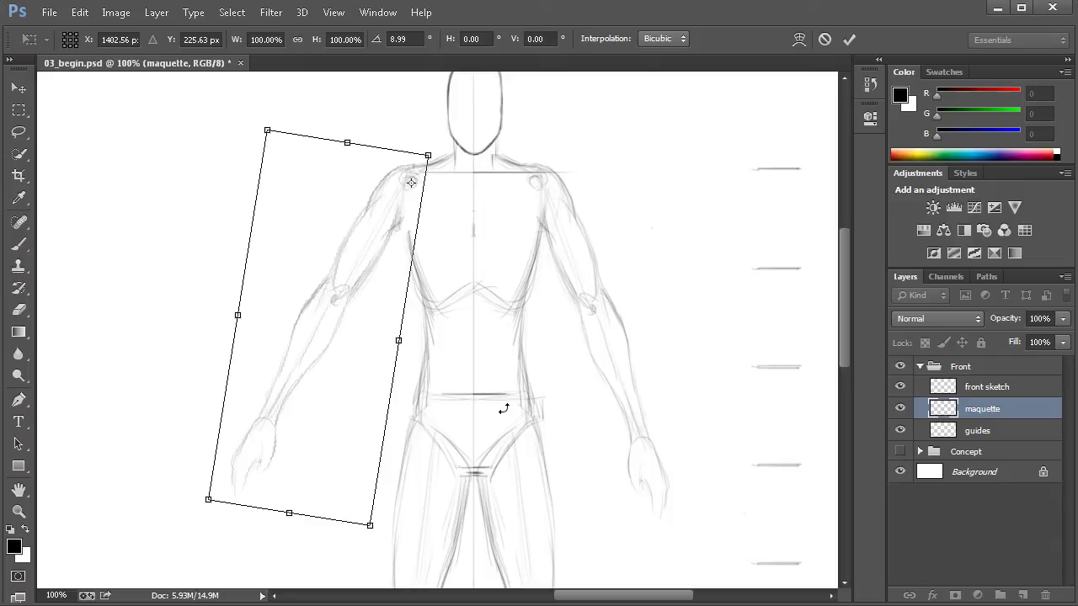
key(Return)
- Lasso the right arm, trim the selection around the shoulder, and delete the arm from the maquette layer
key(l)
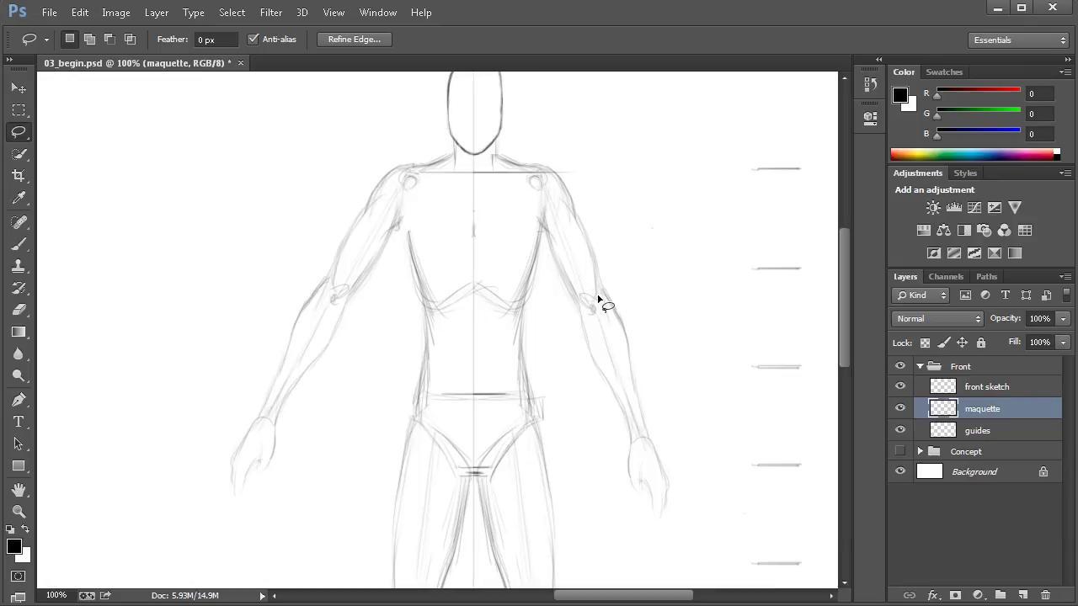
mouse_move(563, 157)
mouse_down()
mouse_move(527, 186)
mouse_move(530, 210)
mouse_move(619, 500)
mouse_move(702, 548)
mouse_move(678, 409)
mouse_move(618, 243)
mouse_move(571, 160)
mouse_up()
key(alt)
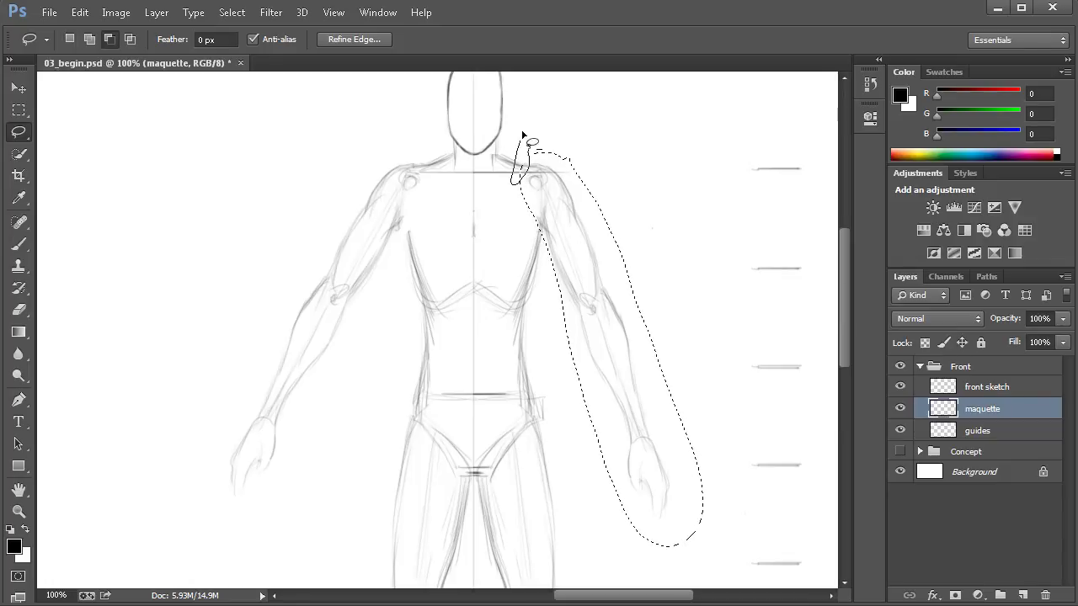
drag(534, 171, 514, 196)
mouse_move(550, 145)
mouse_down()
mouse_move(540, 183)
mouse_move(545, 150)
mouse_up()
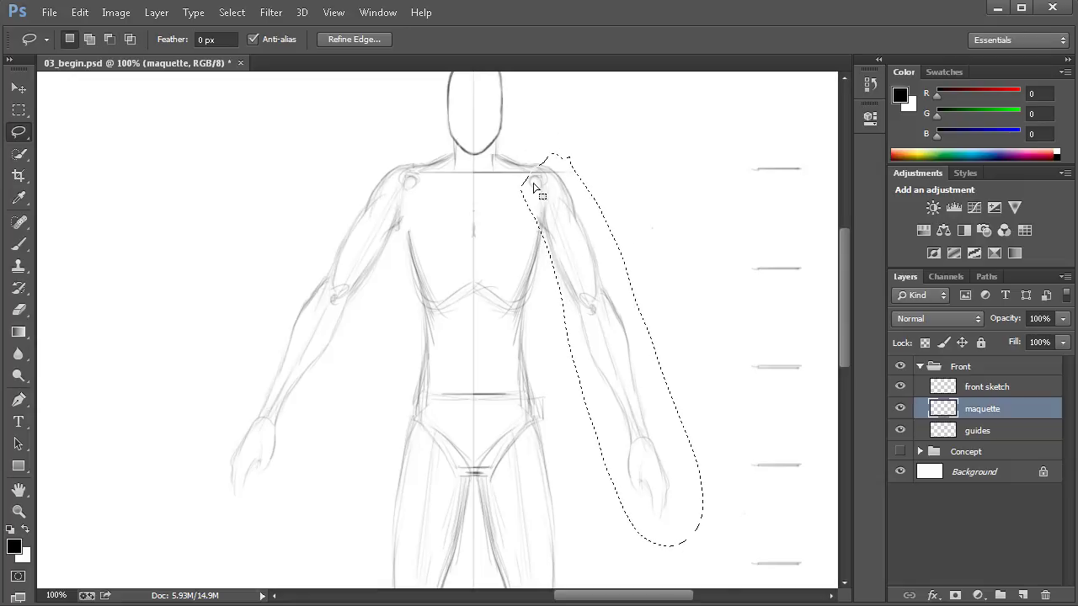
key(Delete)
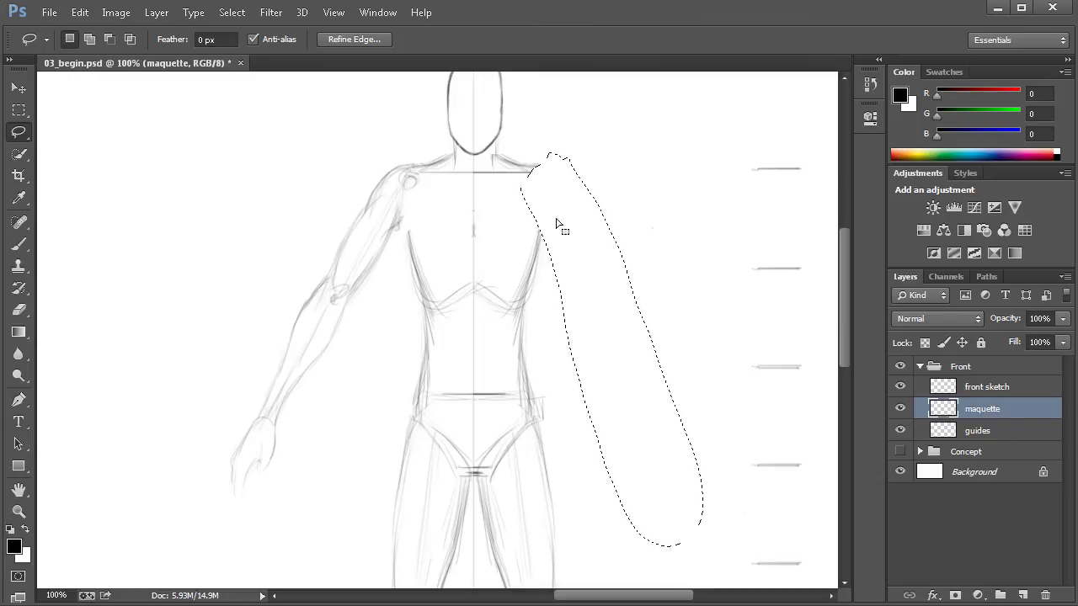
- Flip the selection outline horizontally with Transform Selection and move it over the left arm to X 1296.50 px
right_click(579, 251)
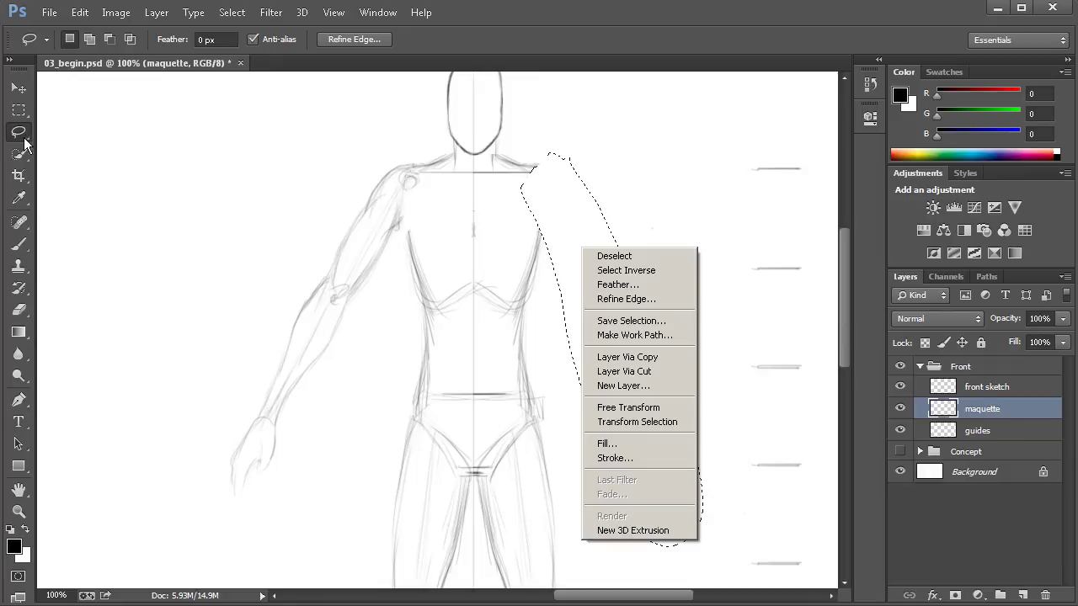
click(650, 423)
right_click(597, 332)
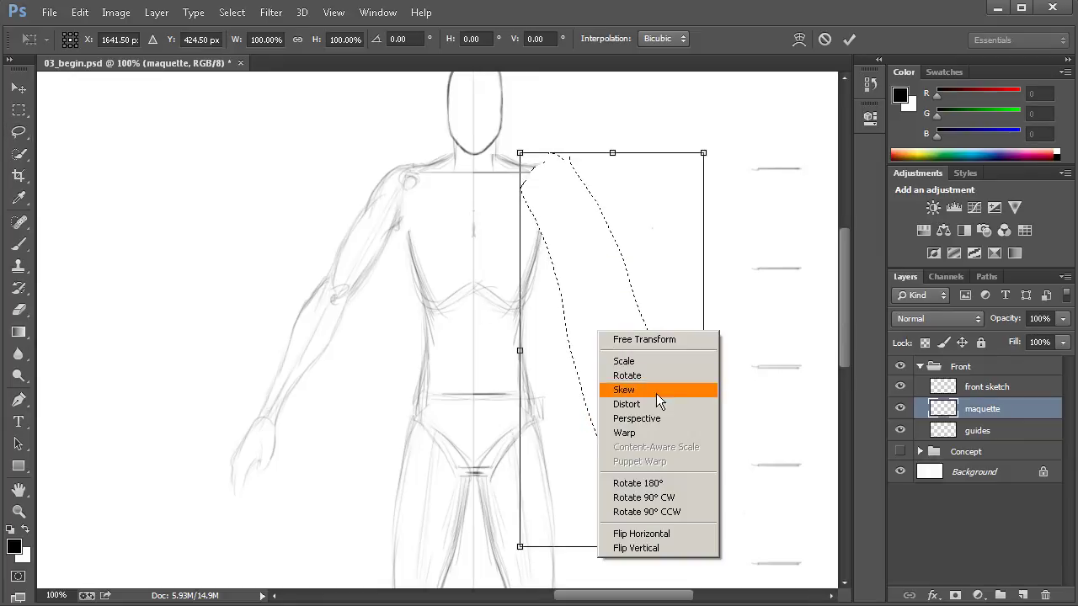
click(646, 534)
drag(644, 391, 355, 410)
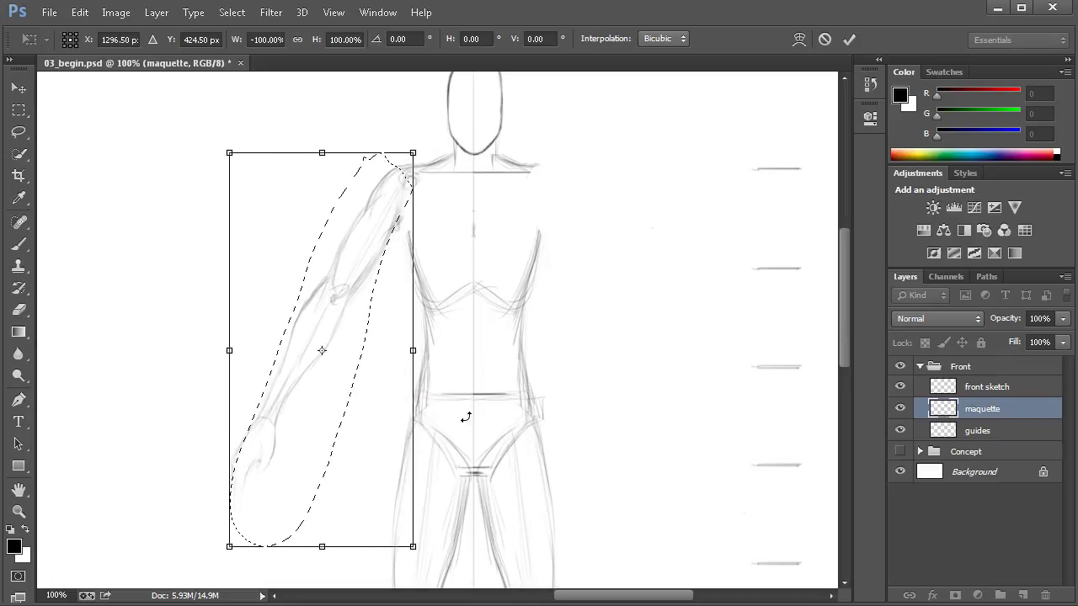
- Rotate the selection outline 8.49° around the shoulder, nudge it right to enclose the left arm, and apply it
drag(324, 348, 405, 179)
drag(440, 549, 411, 542)
key(Right)
key(Right)
key(Right)
key(Right)
key(Right)
key(Right)
key(Right)
key(Right)
key(Right)
key(Right)
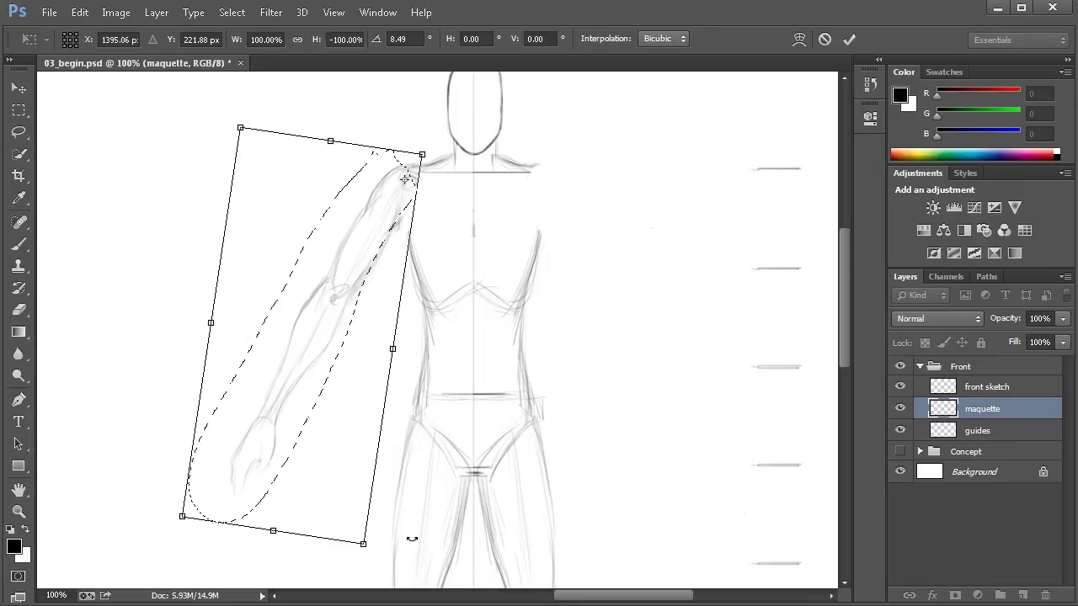
key(Right)
key(Right)
key(Right)
key(Right)
key(Right)
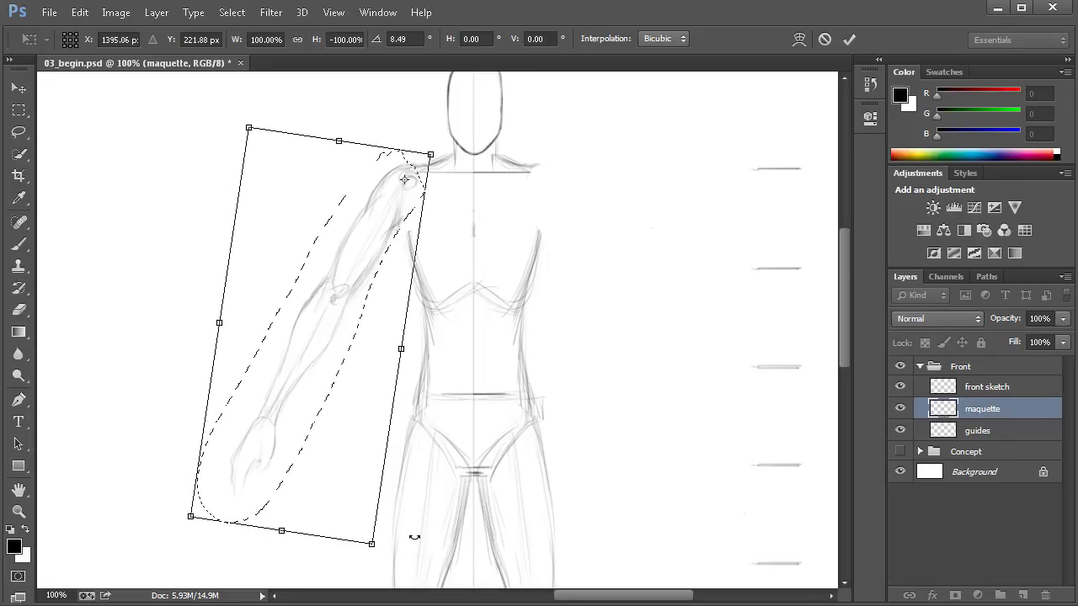
key(Return)
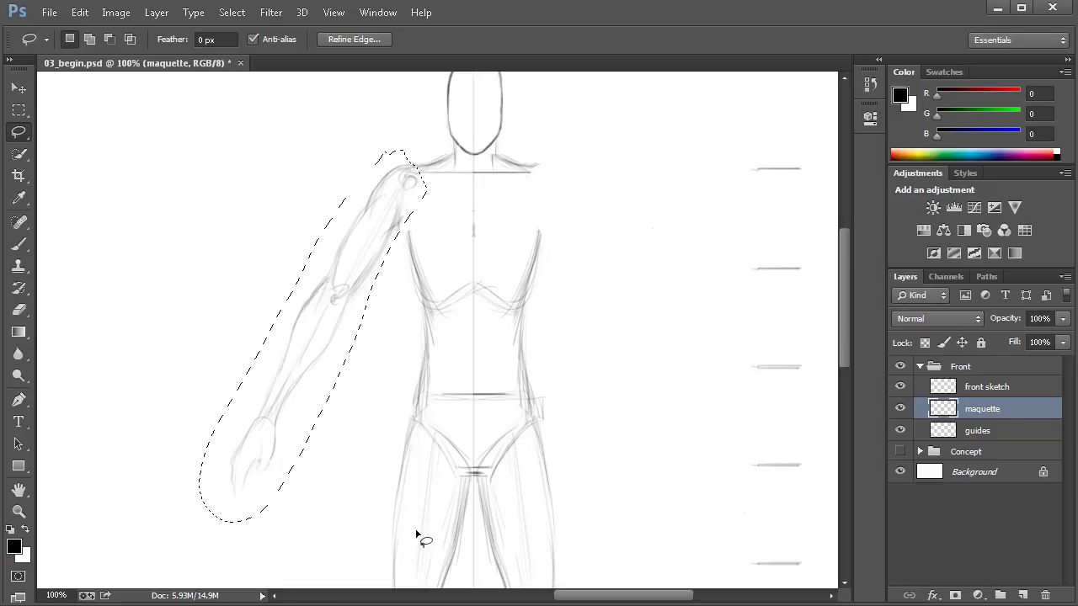
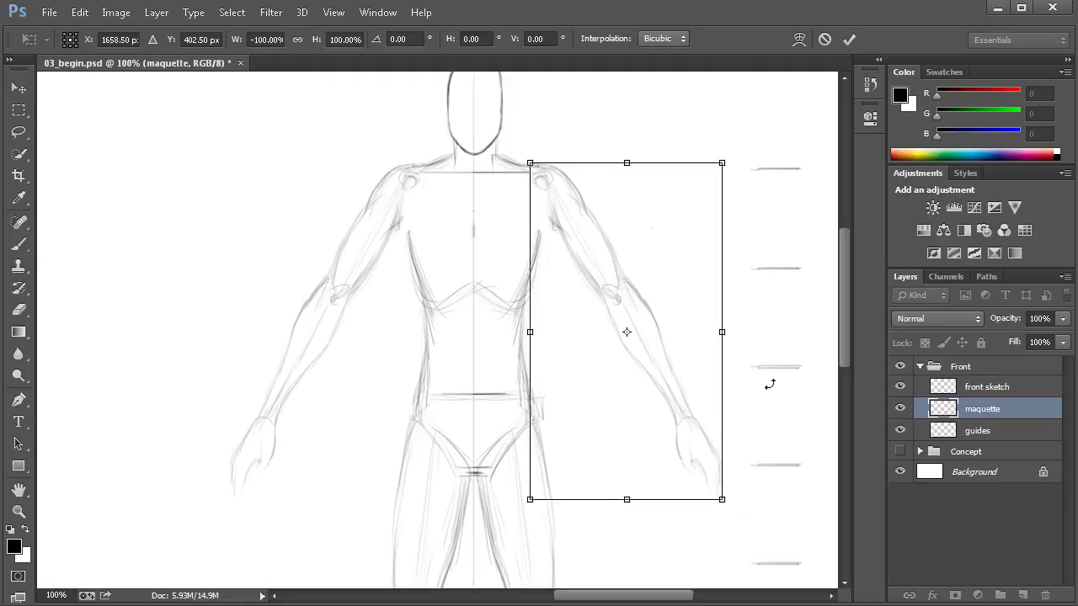
- Apply the transform that places the horizontally flipped arm copy at the right shoulder, at X 1658.50 px
key(Return)
key(l)
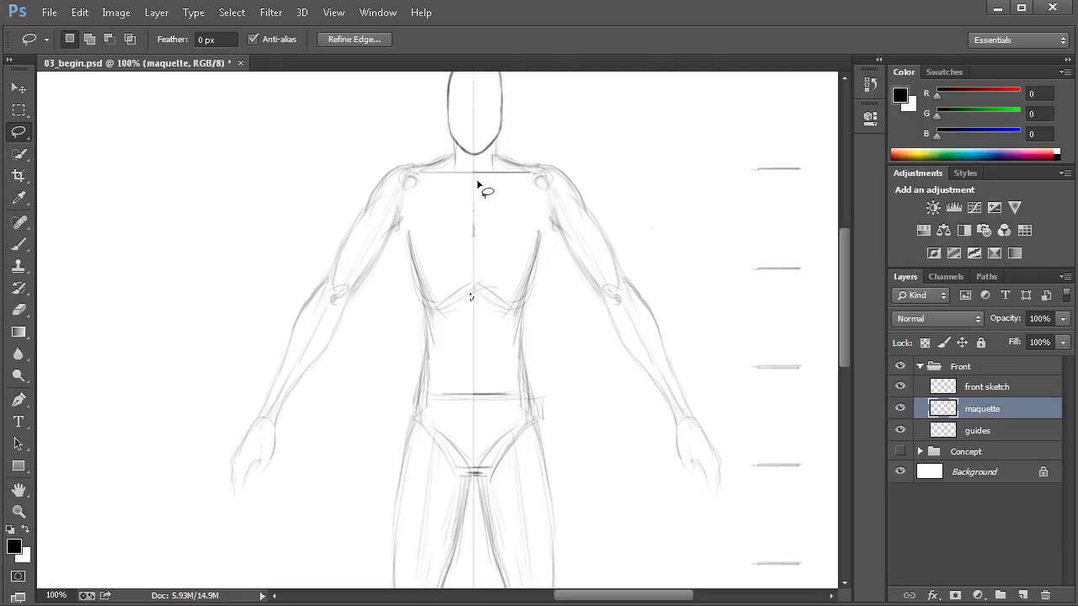
drag(547, 411, 520, 402)
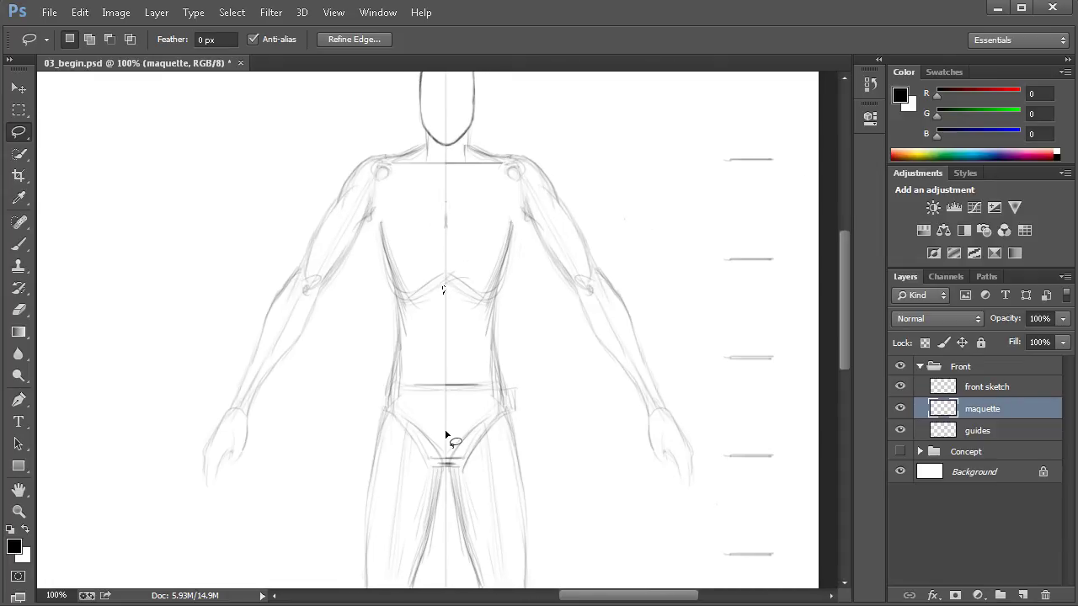
- Draw a new outline down the left side of the torso from the armpit to the hip with the 3 px Brush
key(b)
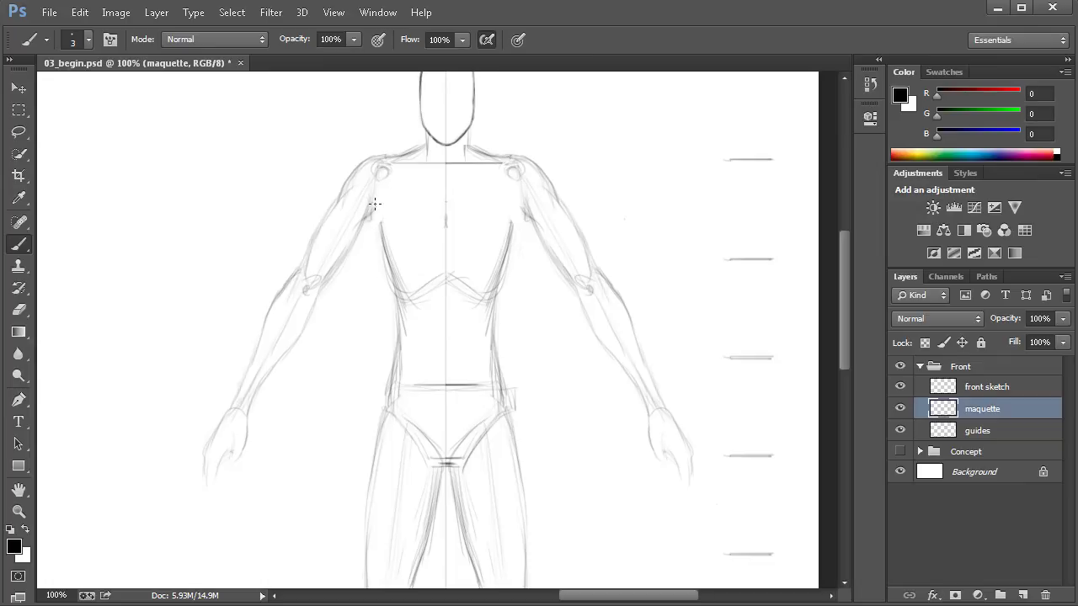
mouse_move(377, 216)
mouse_down()
mouse_move(396, 345)
mouse_move(405, 268)
mouse_move(388, 382)
mouse_move(390, 302)
mouse_move(388, 381)
mouse_up()
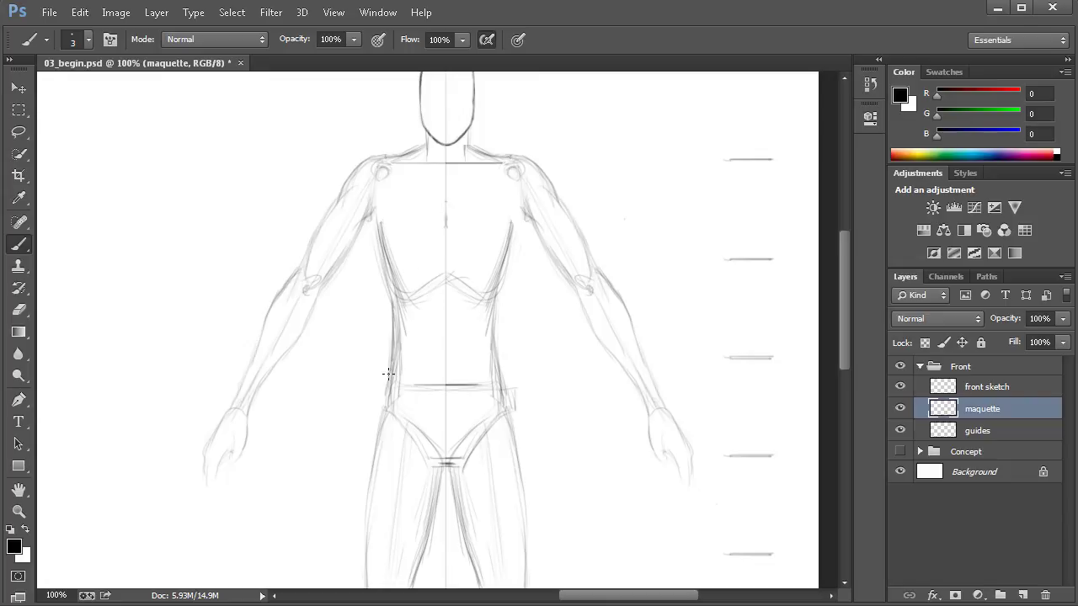
drag(390, 337, 388, 404)
- Erase the stray inner lines along the left side of the waist and rib cage with the 13 px Eraser
key(e)
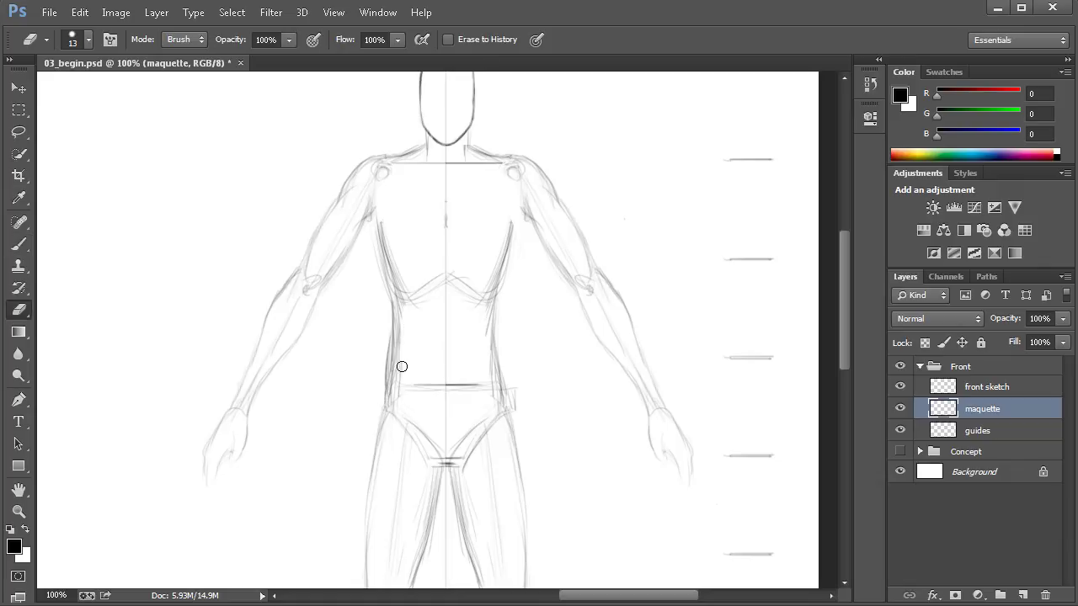
drag(398, 323, 400, 383)
drag(386, 227, 399, 287)
drag(524, 471, 500, 421)
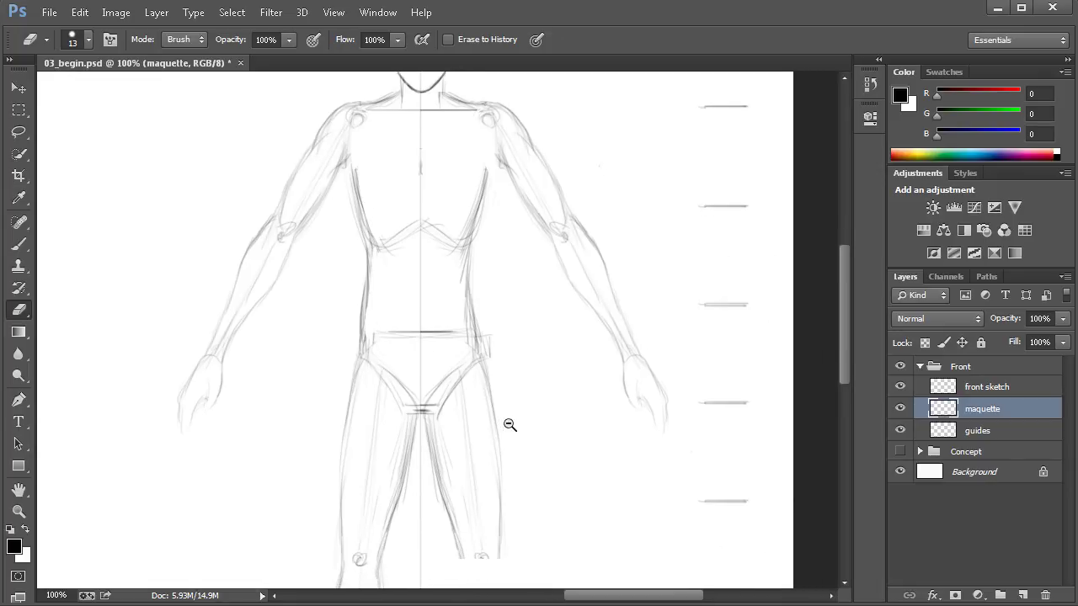
alt+click(512, 424)
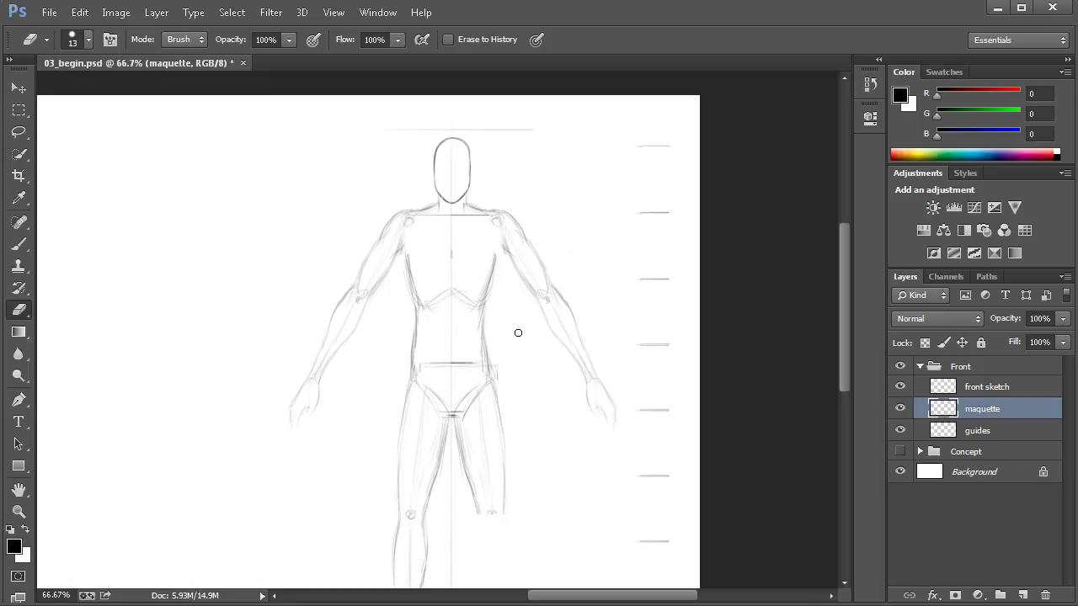
drag(512, 380, 498, 350)
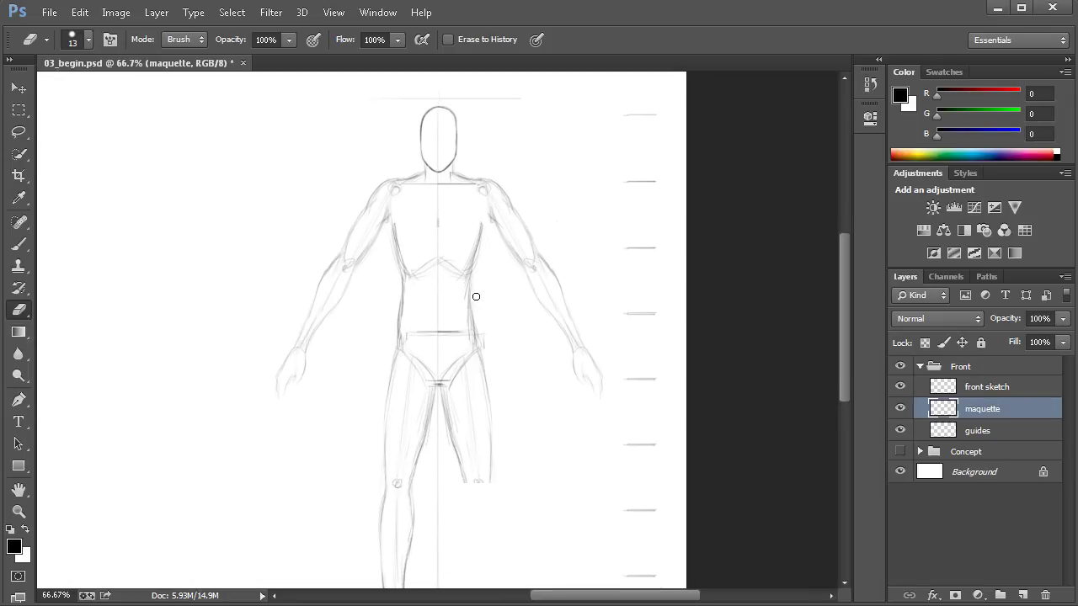
drag(496, 468, 494, 444)
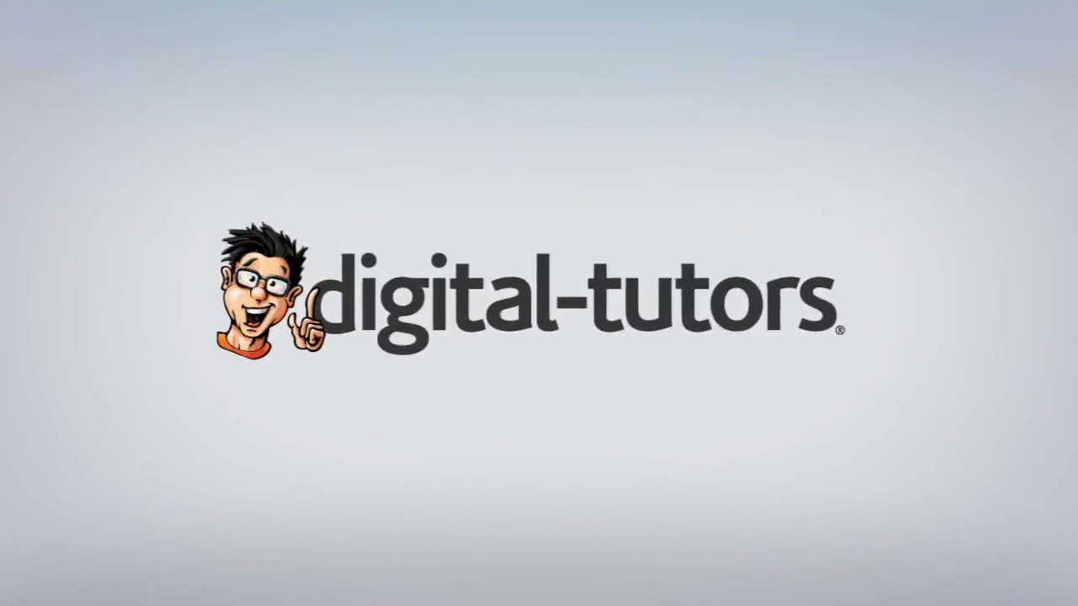